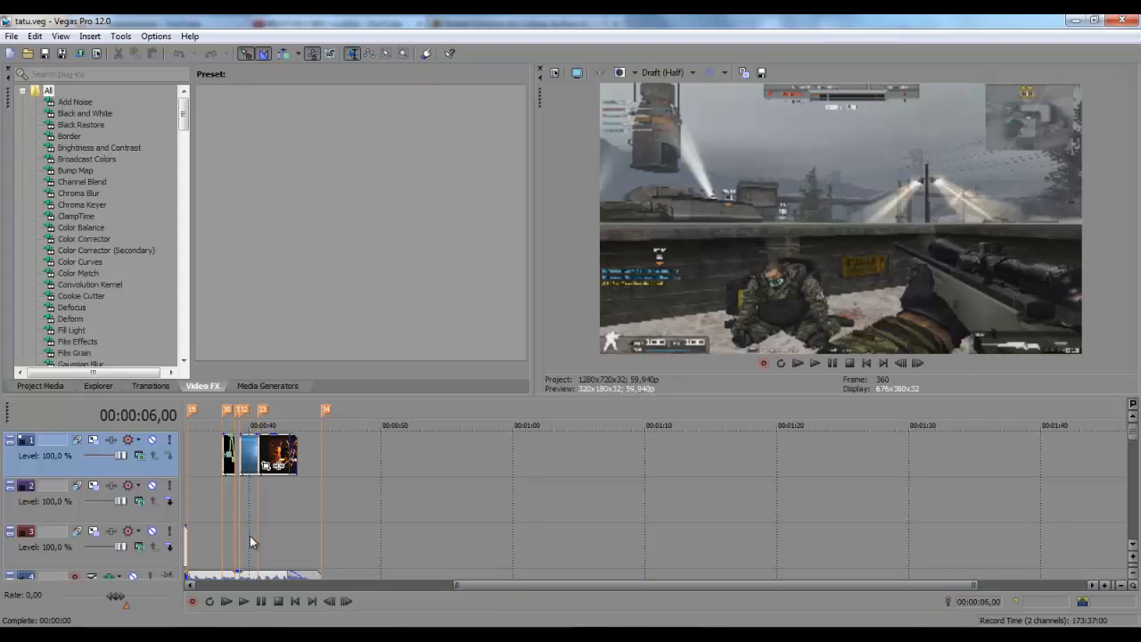
Scrub the playhead through the montage's opening seconds, to 00:00:07,20 and back to 00:00:05,35
{"action": "left_click", "coordinate": [206, 500]}
{"action": "scroll", "coordinate": [206, 499], "scroll_direction": "down", "scroll_amount": 3}
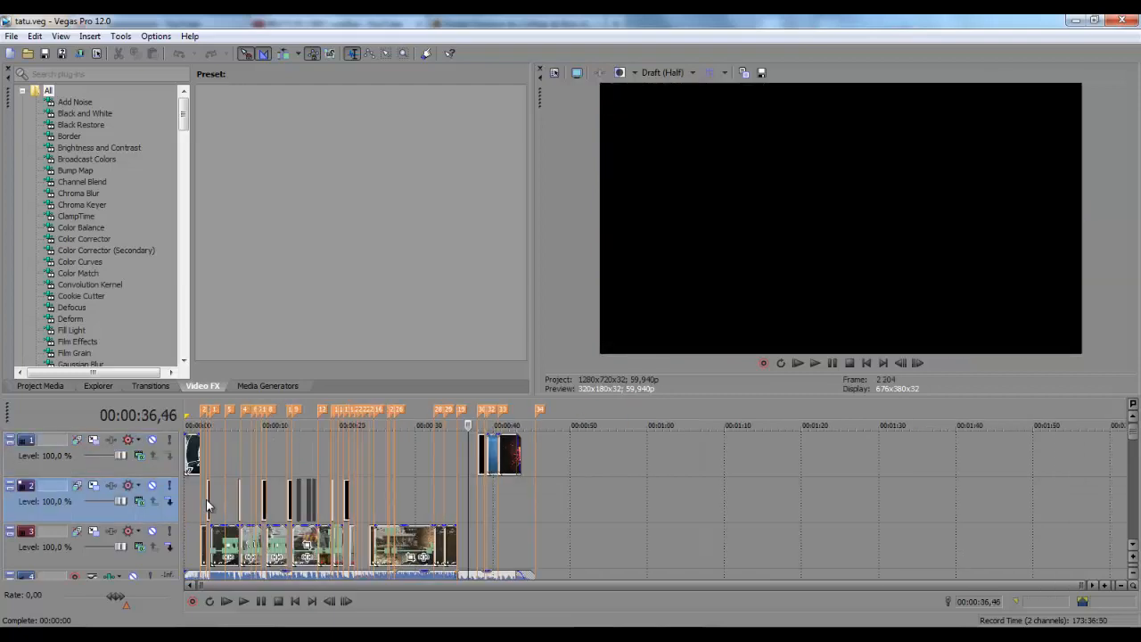
{"action": "left_click", "coordinate": [240, 462]}
{"action": "scroll", "coordinate": [239, 462], "scroll_direction": "up", "scroll_amount": 3}
{"action": "scroll", "coordinate": [268, 462], "scroll_direction": "up", "scroll_amount": 2}
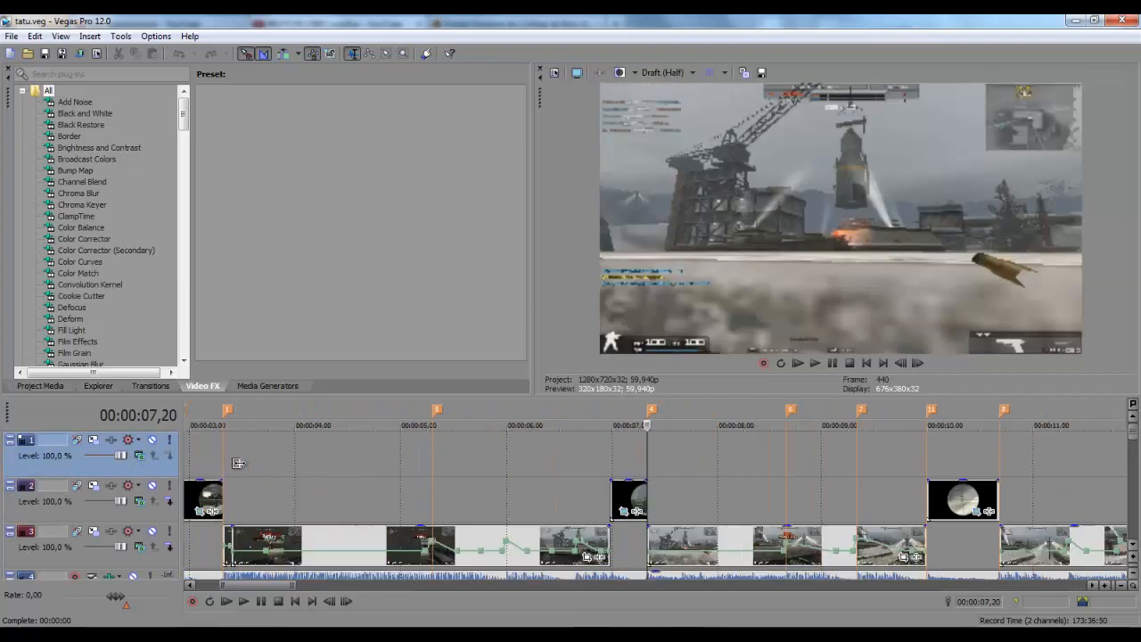
{"action": "scroll", "coordinate": [285, 461], "scroll_direction": "down", "scroll_amount": 2}
{"action": "left_click", "coordinate": [294, 465]}
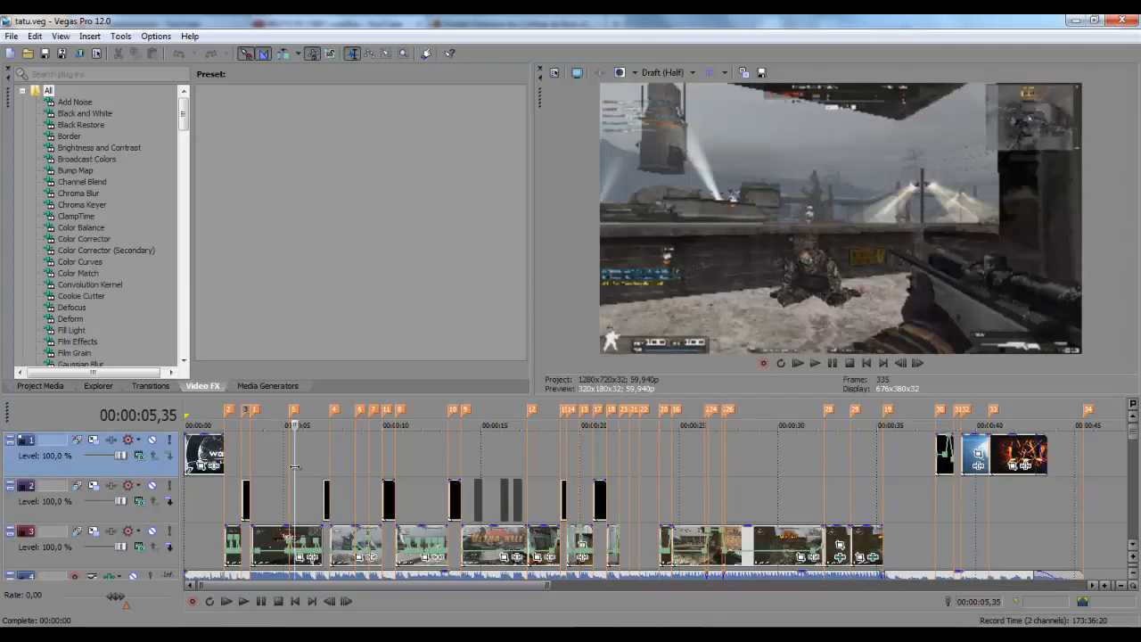
{"action": "scroll", "coordinate": [294, 465], "scroll_direction": "up", "scroll_amount": 3}
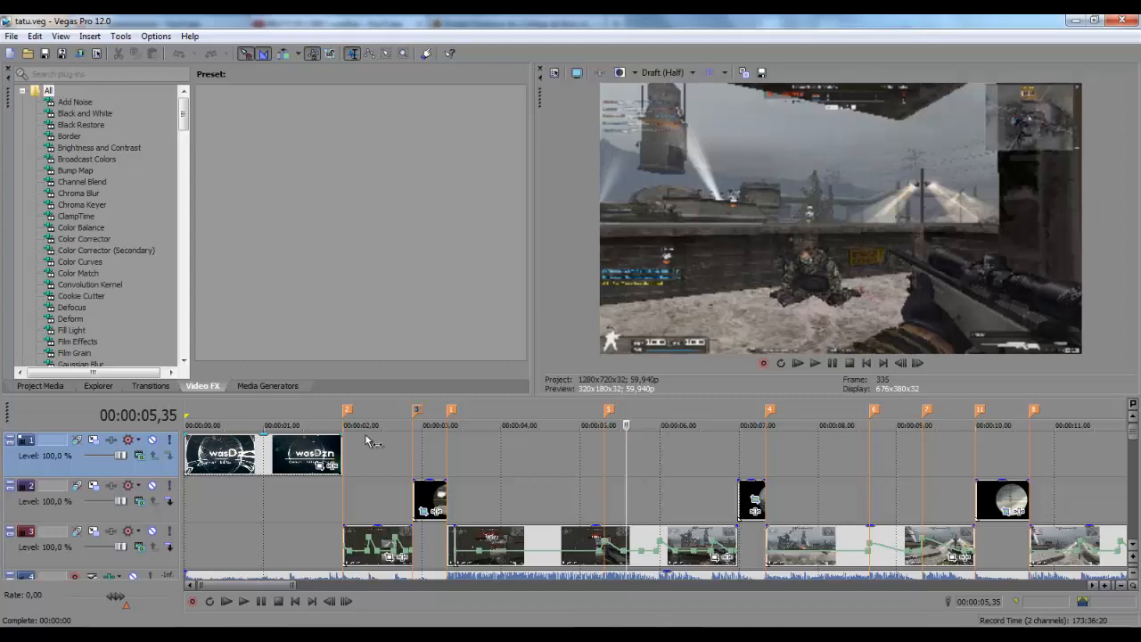
Position the playhead around 00:00:04–00:00:05 and select the clips on track 3
{"action": "left_click", "coordinate": [522, 474]}
{"action": "scroll", "coordinate": [521, 469], "scroll_direction": "down", "scroll_amount": 5}
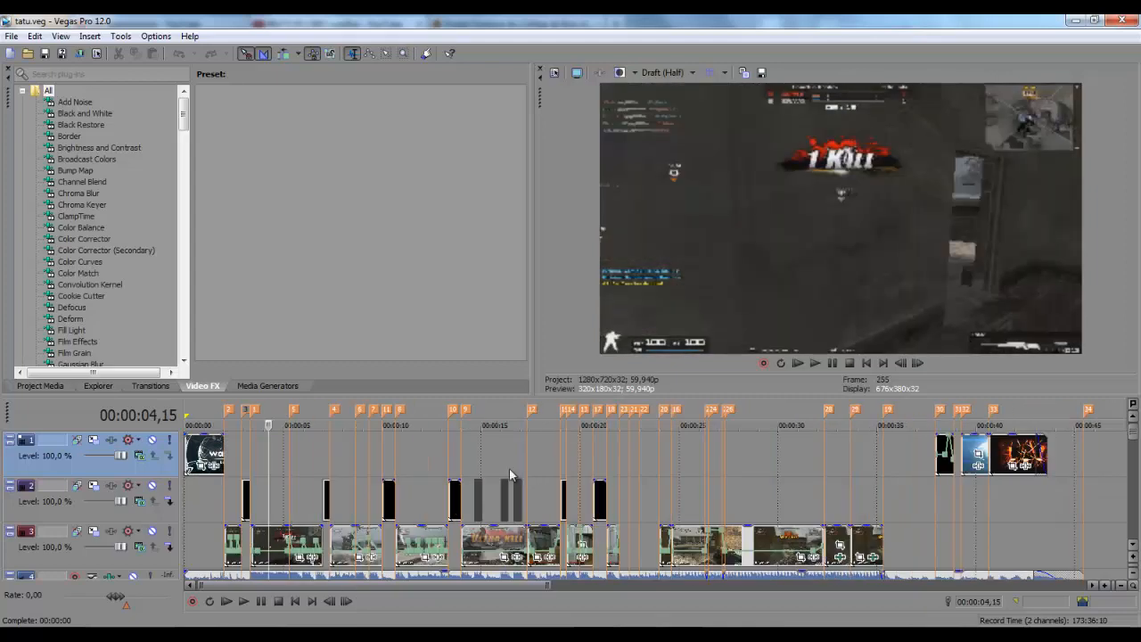
{"action": "left_click", "coordinate": [287, 457]}
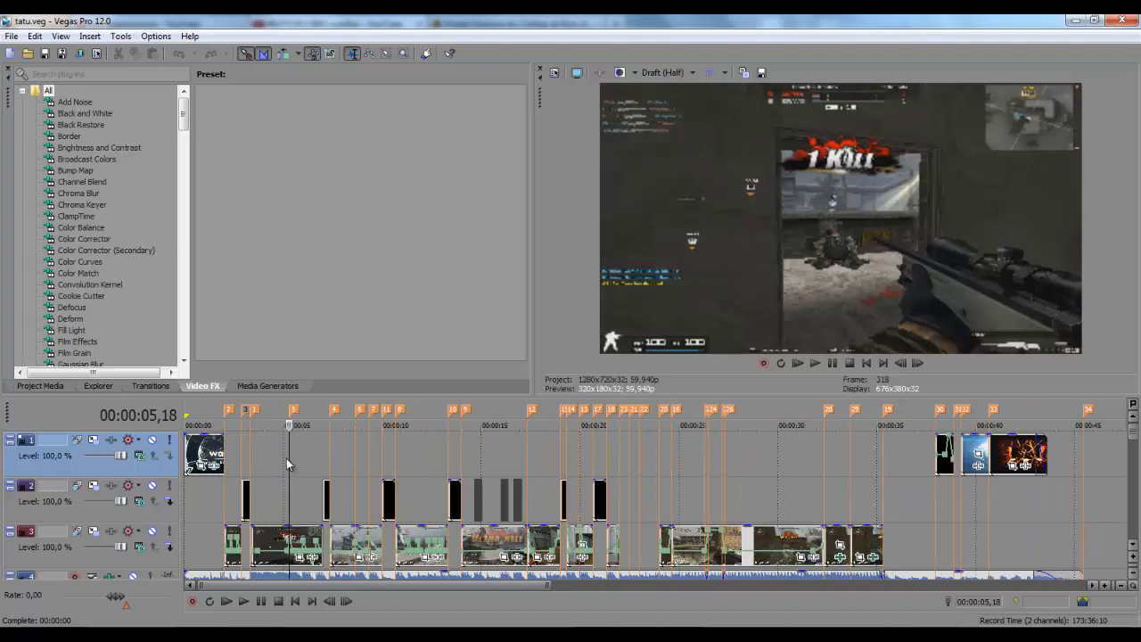
{"action": "scroll", "coordinate": [287, 458], "scroll_direction": "up", "scroll_amount": 5}
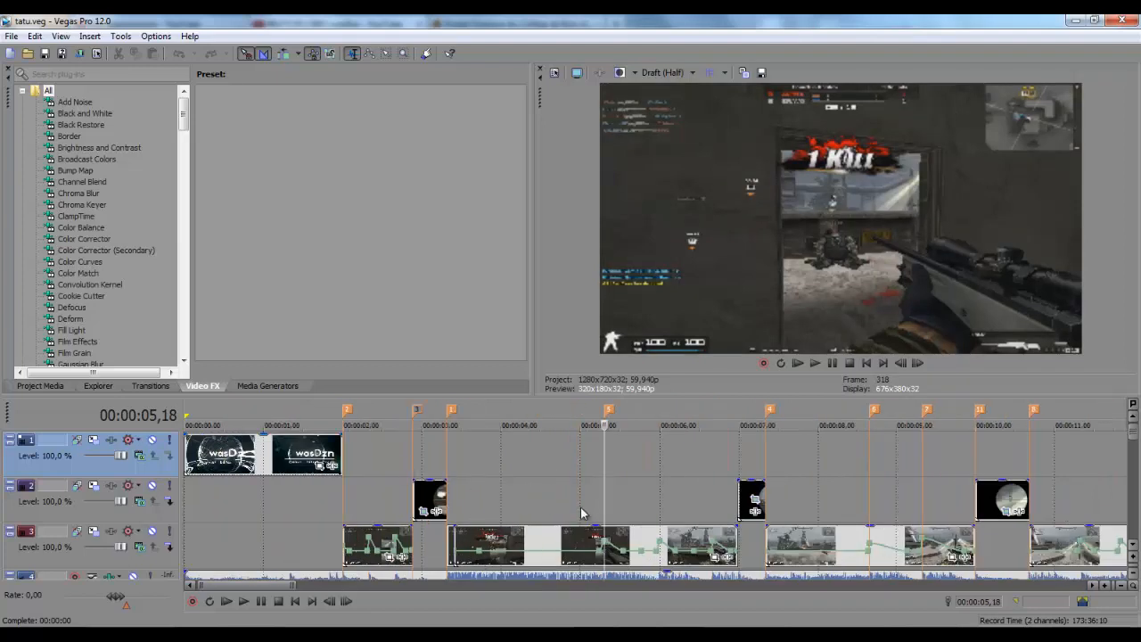
{"action": "left_click", "coordinate": [538, 540]}
{"action": "left_click", "coordinate": [554, 498]}
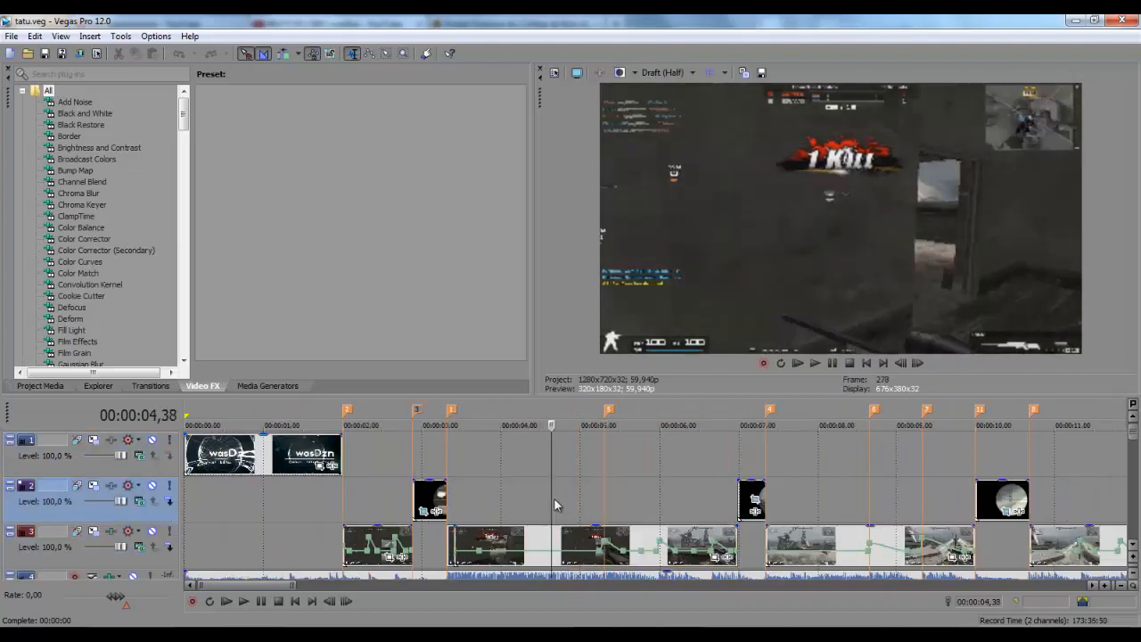
{"action": "scroll", "coordinate": [554, 498], "scroll_direction": "down", "scroll_amount": 5}
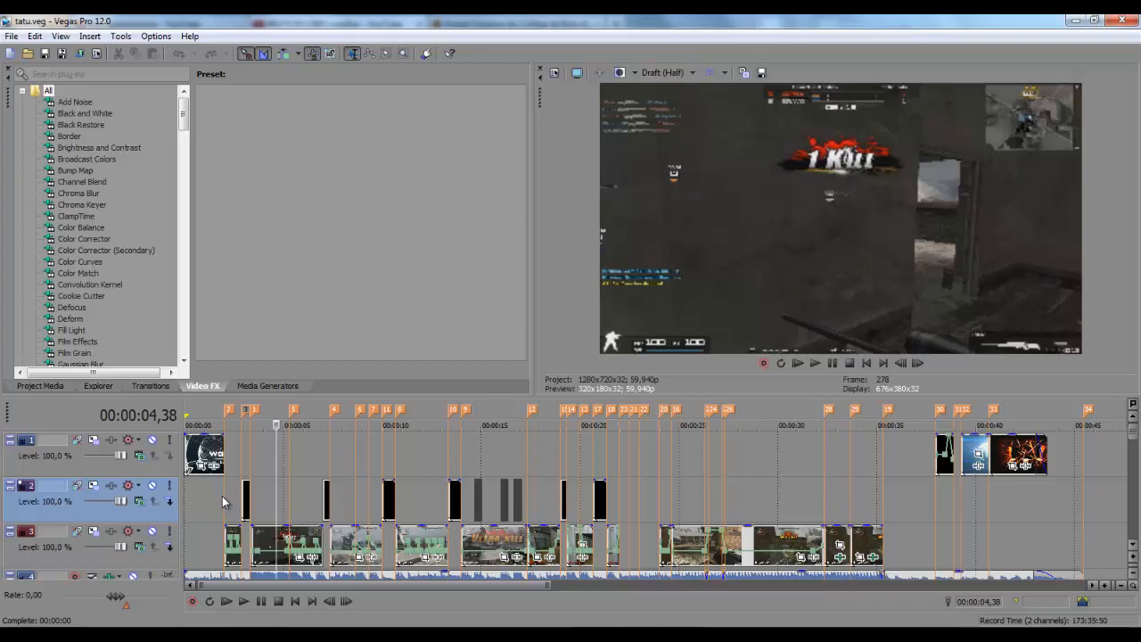
{"action": "left_click", "coordinate": [276, 493]}
{"action": "scroll", "coordinate": [276, 492], "scroll_direction": "up", "scroll_amount": 5}
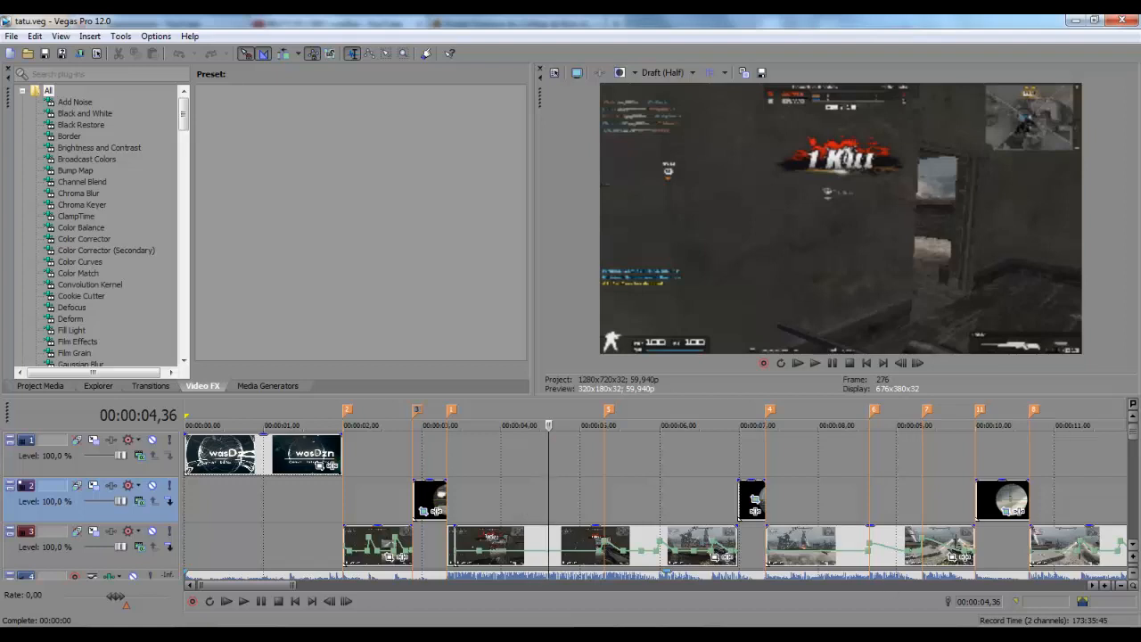
Select the gameplay clip on track 3 with the playhead inside it near 00:00:04
{"action": "left_click", "coordinate": [933, 634]}
{"action": "left_click", "coordinate": [529, 477]}
{"action": "left_click", "coordinate": [559, 481]}
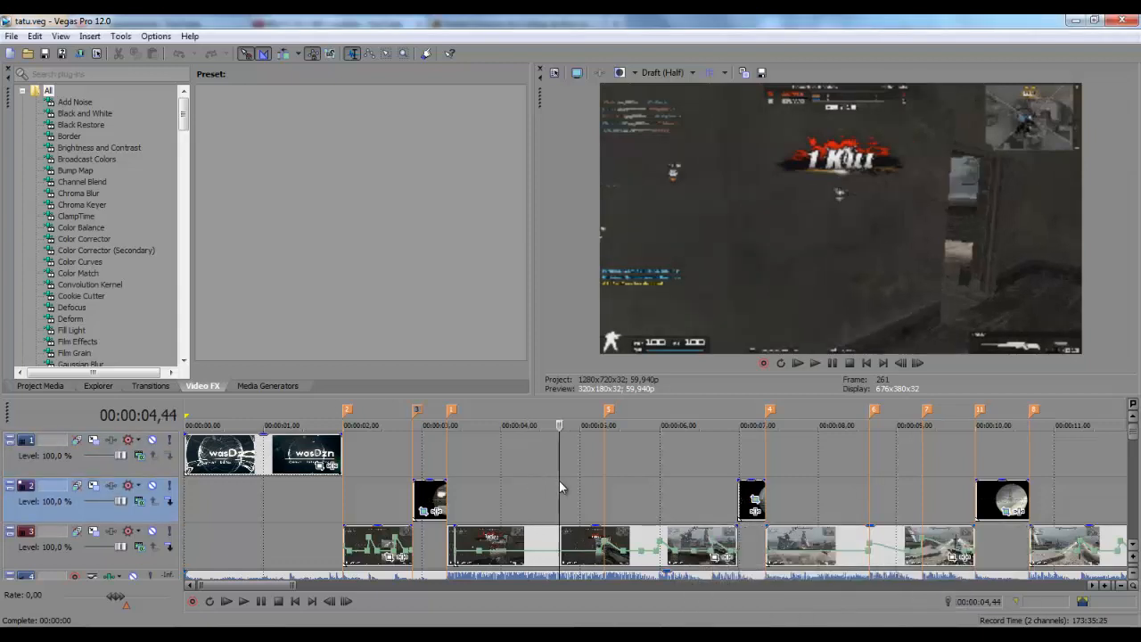
{"action": "left_click", "coordinate": [548, 538]}
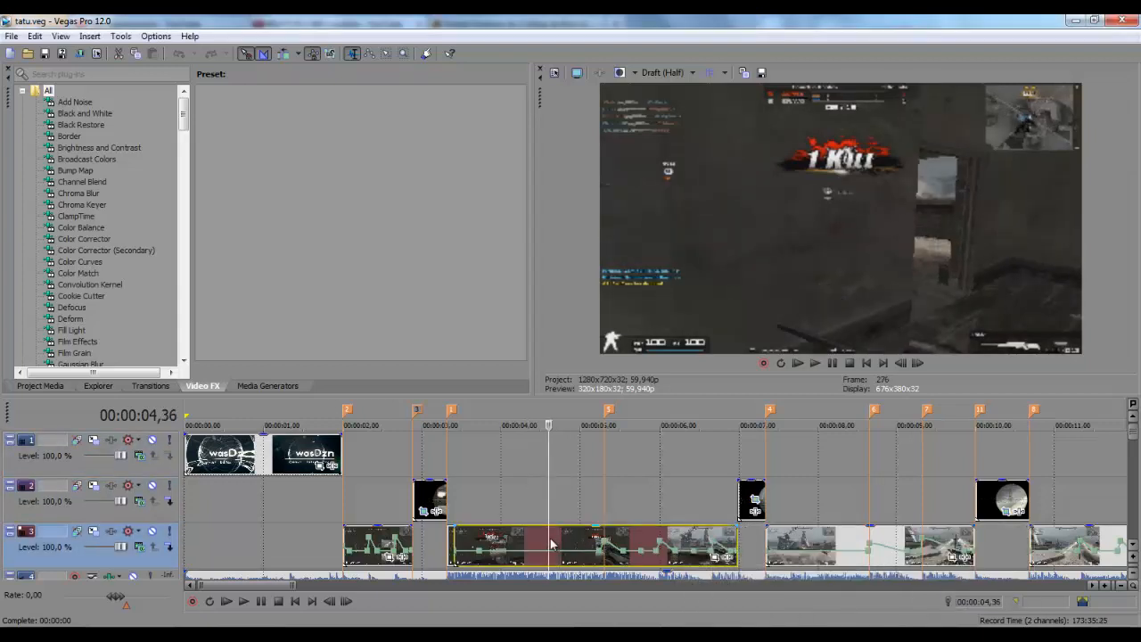
{"action": "left_click", "coordinate": [512, 541]}
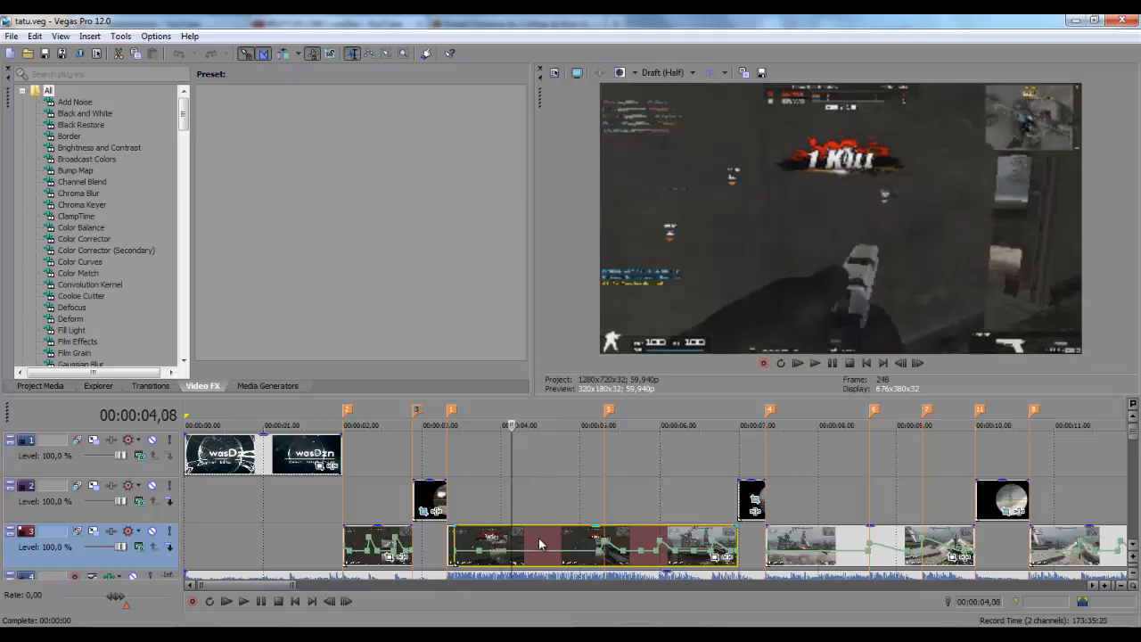
Try forced, smart and disabled resampling in the track 3 clip's Properties, then cancel
{"action": "right_click", "coordinate": [537, 539]}
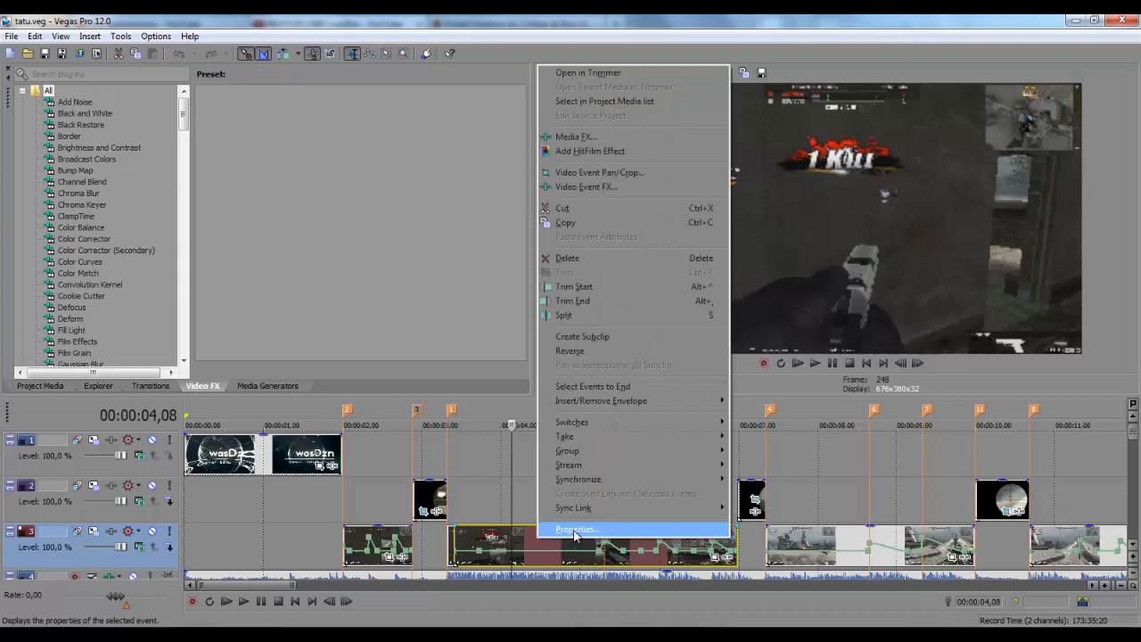
{"action": "left_click", "coordinate": [575, 531]}
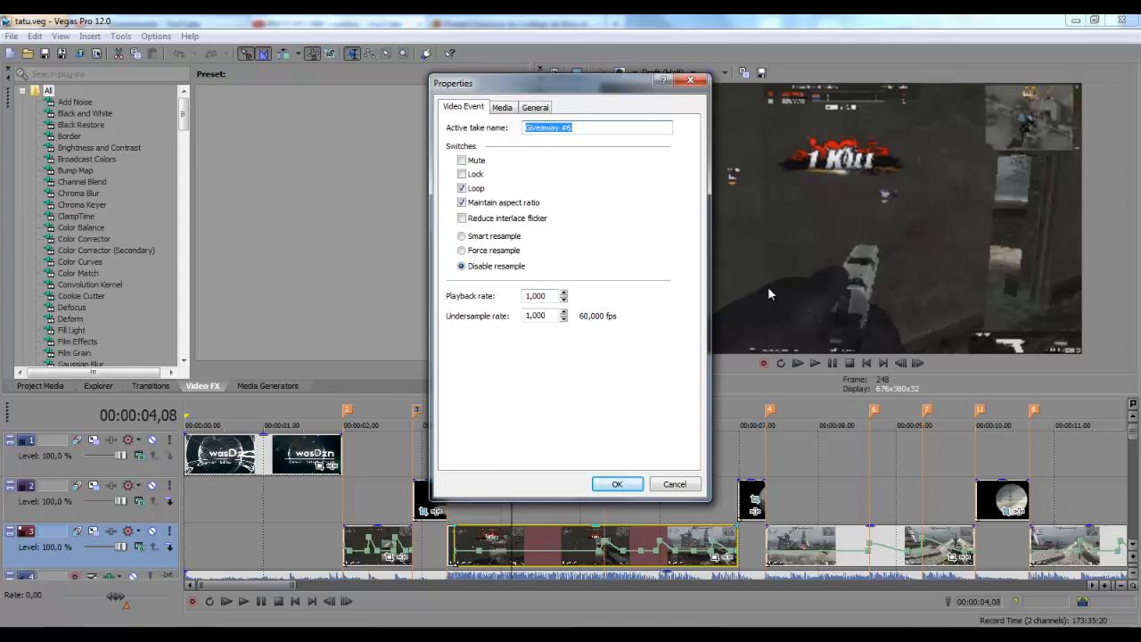
{"action": "left_click", "coordinate": [462, 251]}
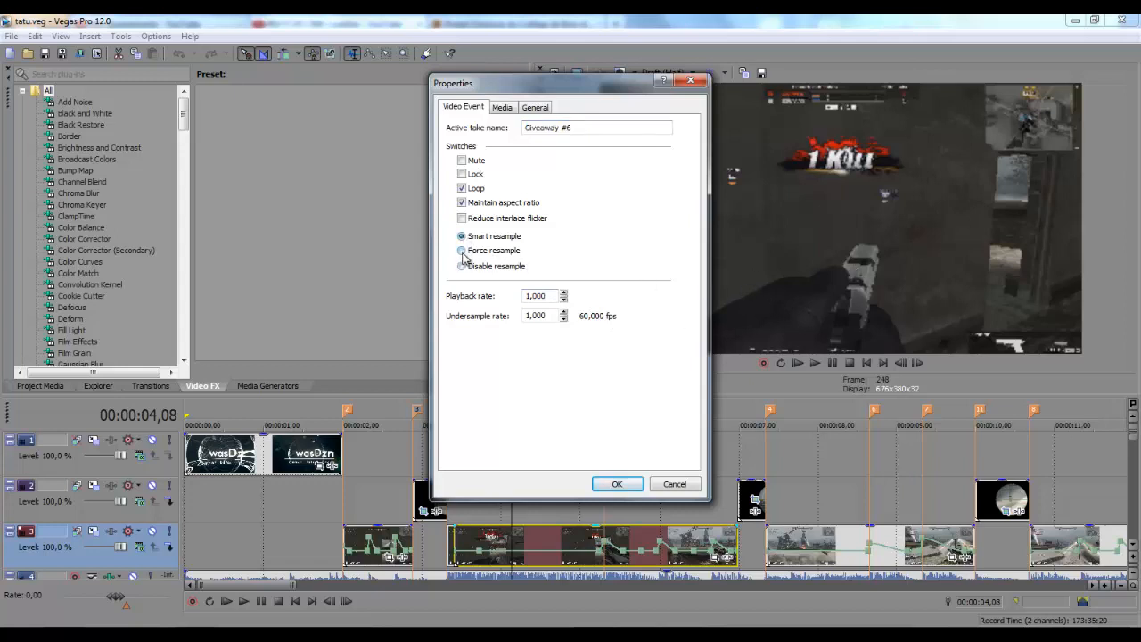
{"action": "left_click", "coordinate": [462, 265]}
{"action": "left_click", "coordinate": [464, 251]}
{"action": "left_click", "coordinate": [461, 236]}
{"action": "left_click", "coordinate": [462, 265]}
{"action": "left_click", "coordinate": [668, 487]}
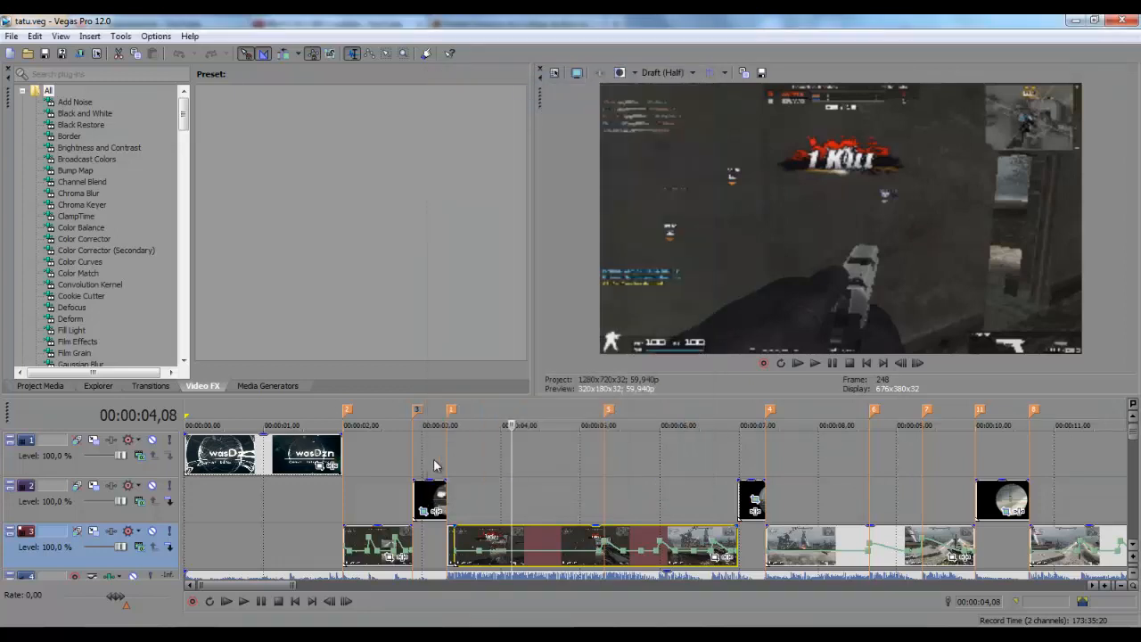
From Project Media, drag 35.mp4 onto track 3 near 00:01:01
{"action": "left_click", "coordinate": [51, 385]}
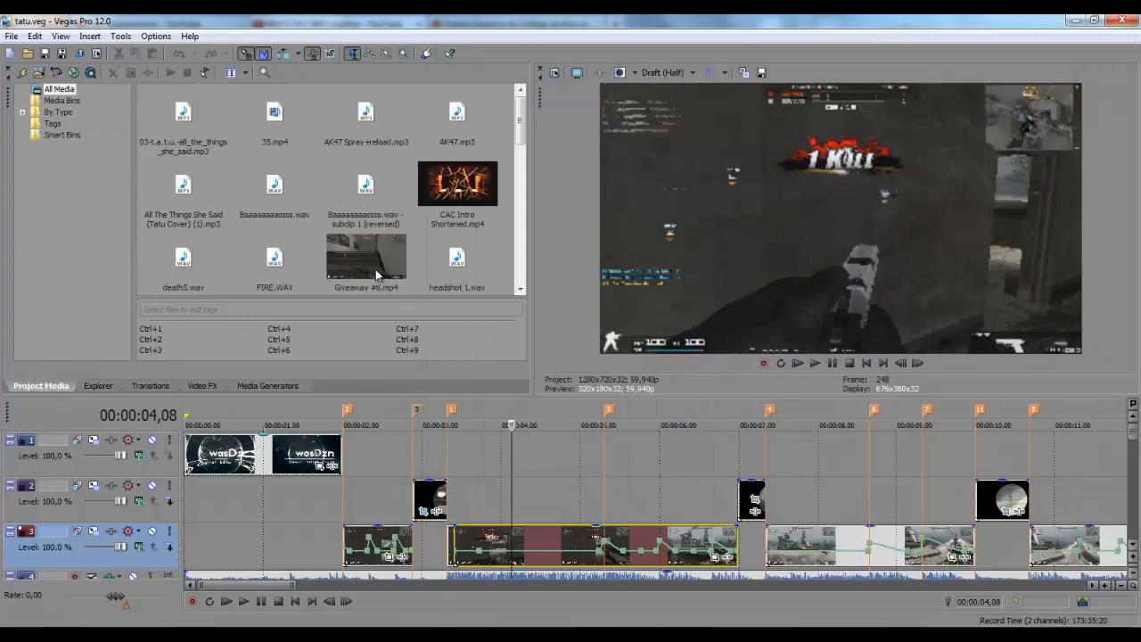
{"action": "left_click", "coordinate": [377, 275]}
{"action": "scroll", "coordinate": [658, 473], "scroll_direction": "down", "scroll_amount": 5}
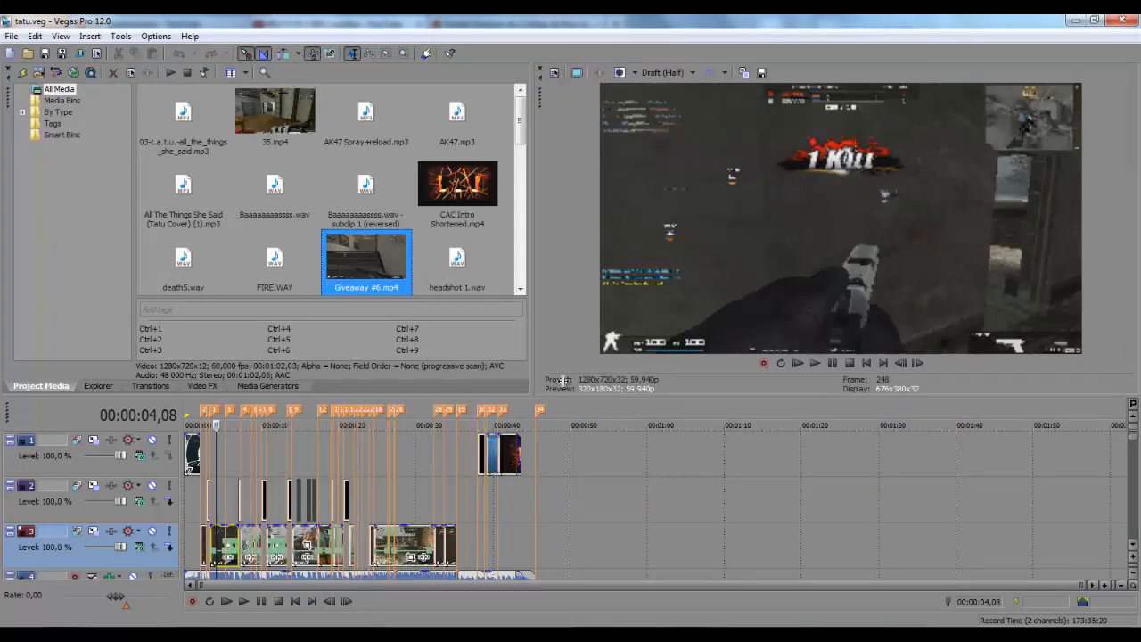
{"action": "left_click_drag", "start_coordinate": [290, 135], "coordinate": [671, 544]}
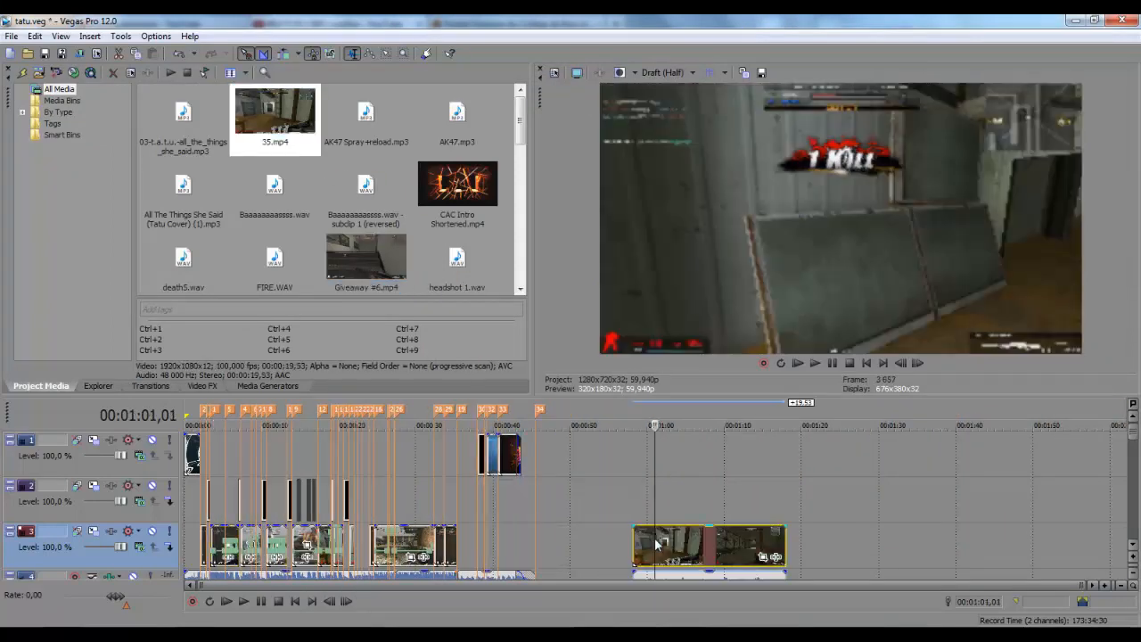
Check the 35.mp4 clip's Properties without changes, then select it with the playhead at 00:01:05,33
{"action": "right_click", "coordinate": [673, 544]}
{"action": "left_click", "coordinate": [712, 530]}
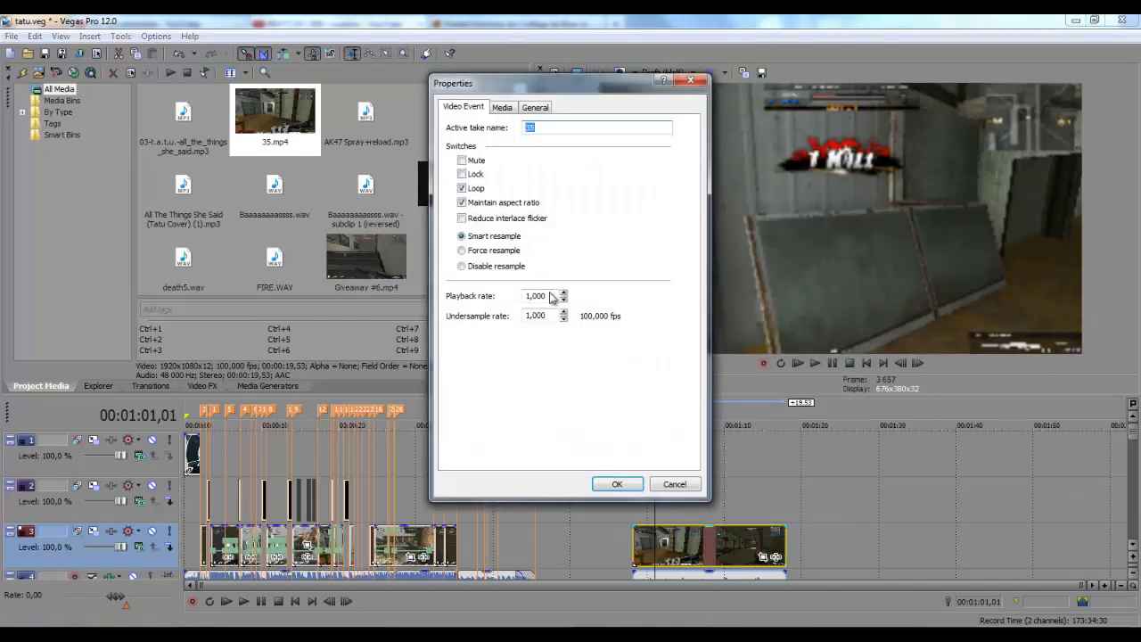
{"action": "left_click", "coordinate": [674, 484]}
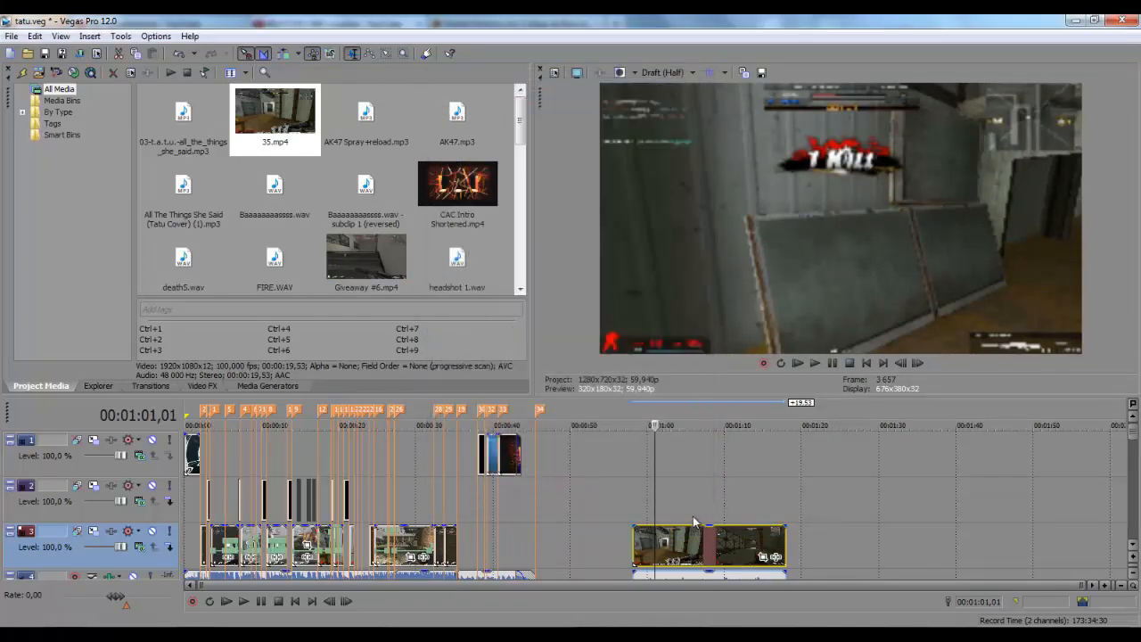
{"action": "left_click", "coordinate": [689, 515]}
{"action": "scroll", "coordinate": [690, 515], "scroll_direction": "up", "scroll_amount": 3}
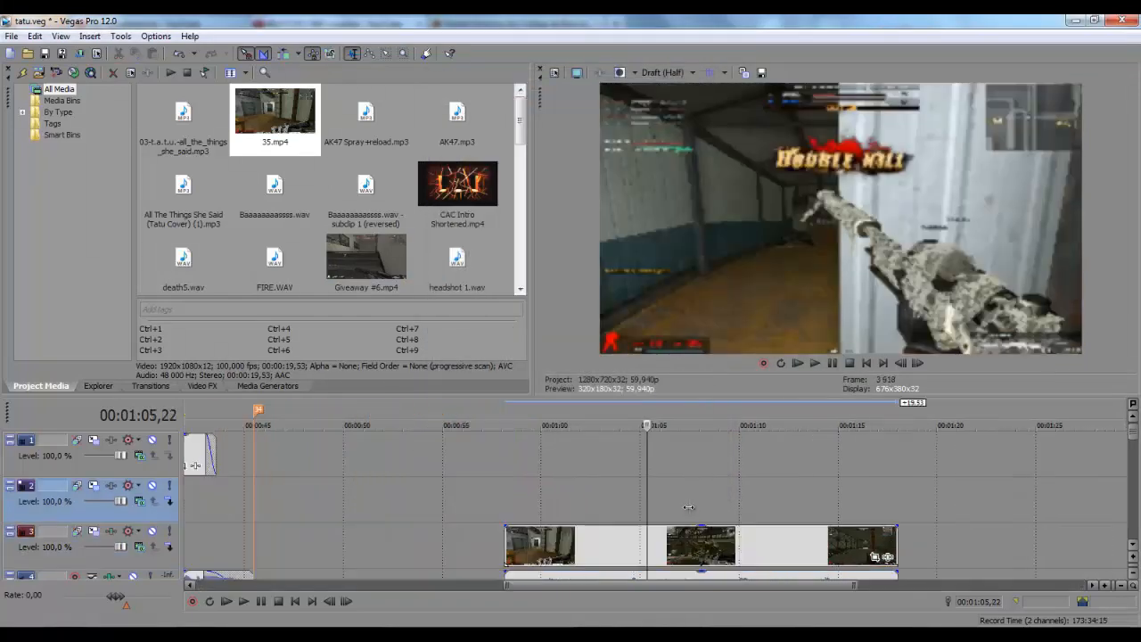
{"action": "left_click", "coordinate": [625, 532]}
{"action": "left_click", "coordinate": [650, 501]}
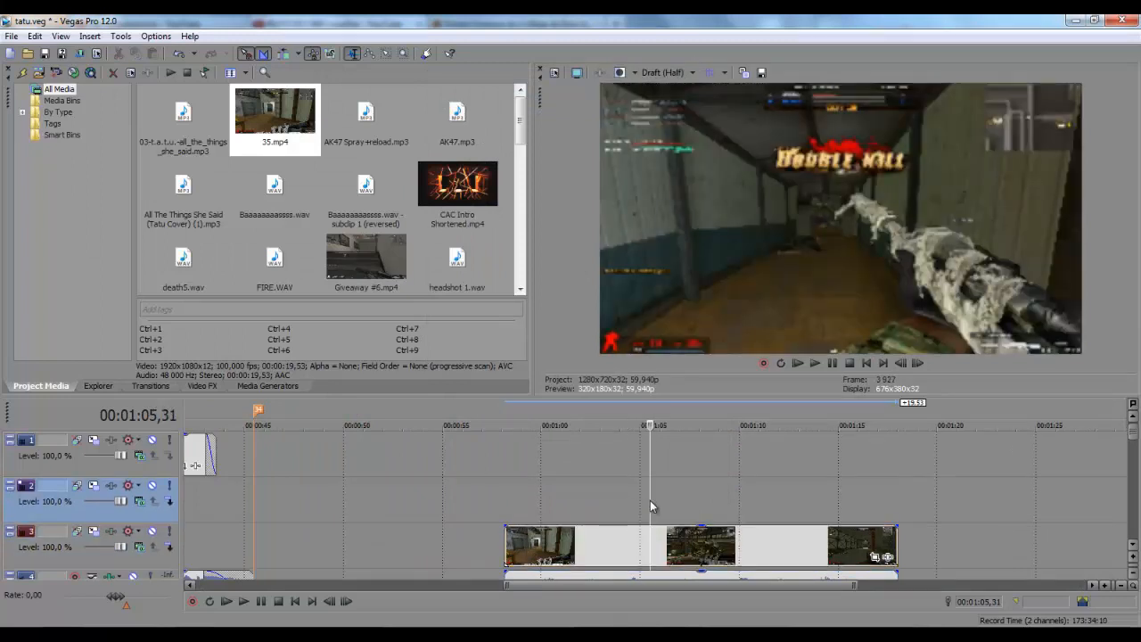
Set preview quality to Best (Full) and widen the preview by dragging its splitter left
{"action": "right_click", "coordinate": [652, 543]}
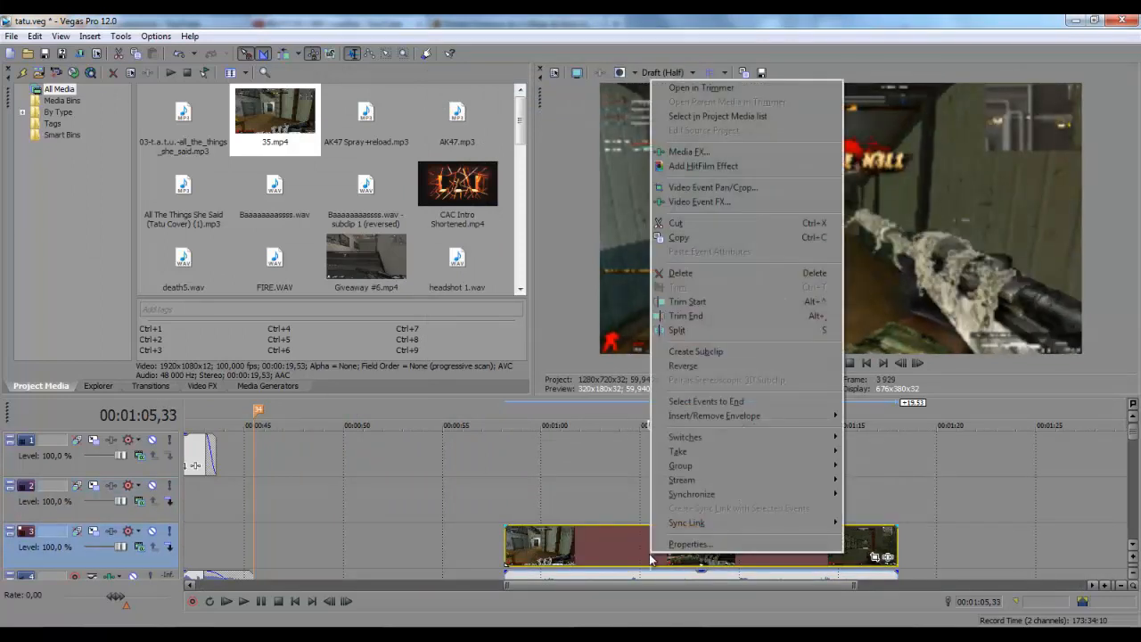
{"action": "left_click", "coordinate": [673, 68]}
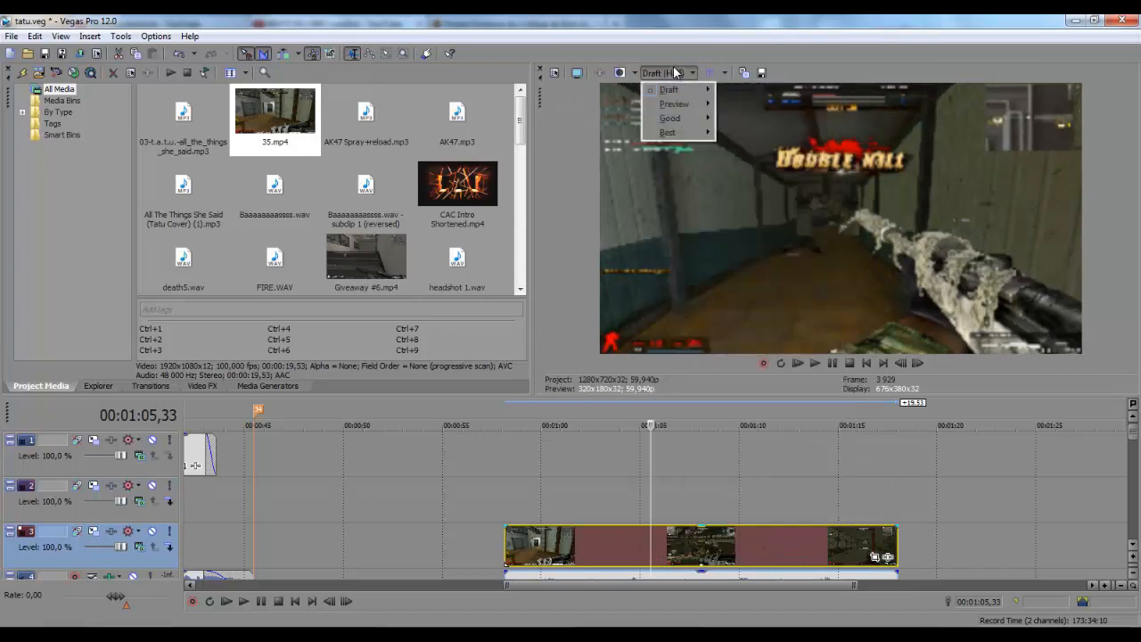
{"action": "mouse_move", "coordinate": [673, 134]}
{"action": "left_click", "coordinate": [726, 146]}
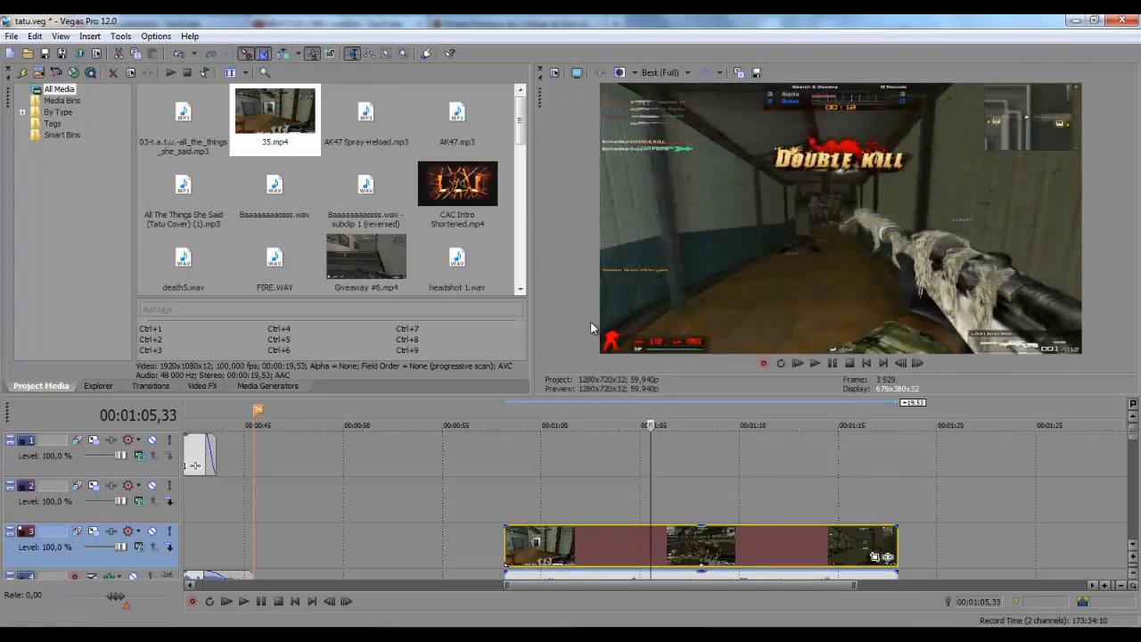
{"action": "left_click_drag", "start_coordinate": [534, 324], "coordinate": [357, 325]}
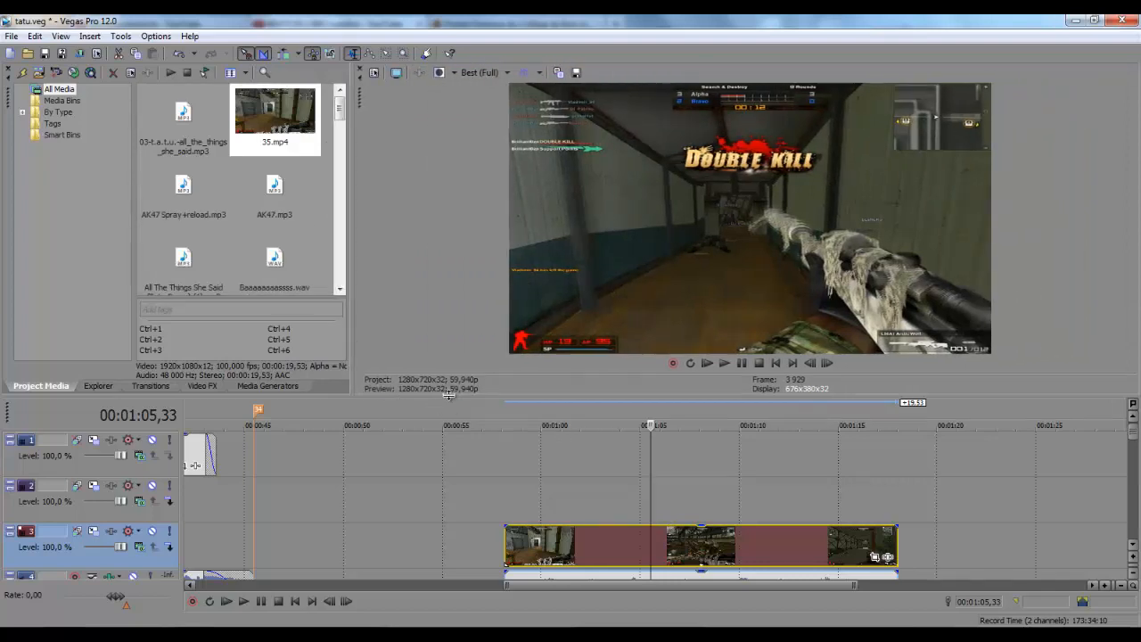
Drag the preview/timeline splitter down, dismiss the Windows notification, then pull it back up partway
{"action": "left_click_drag", "start_coordinate": [439, 410], "coordinate": [433, 530]}
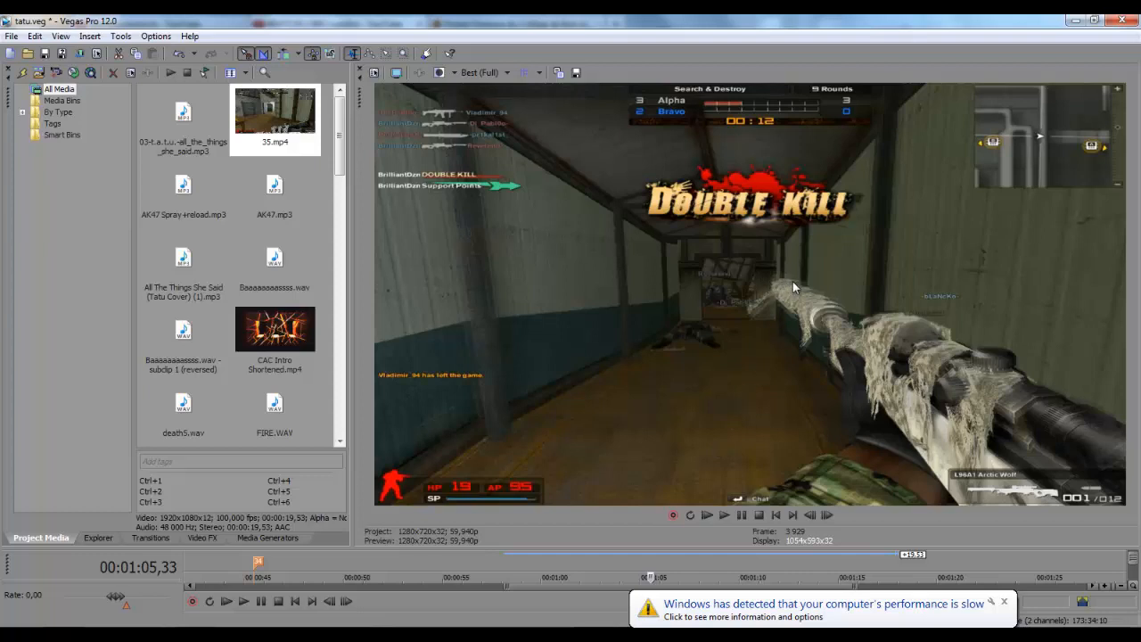
{"action": "left_click", "coordinate": [1004, 601]}
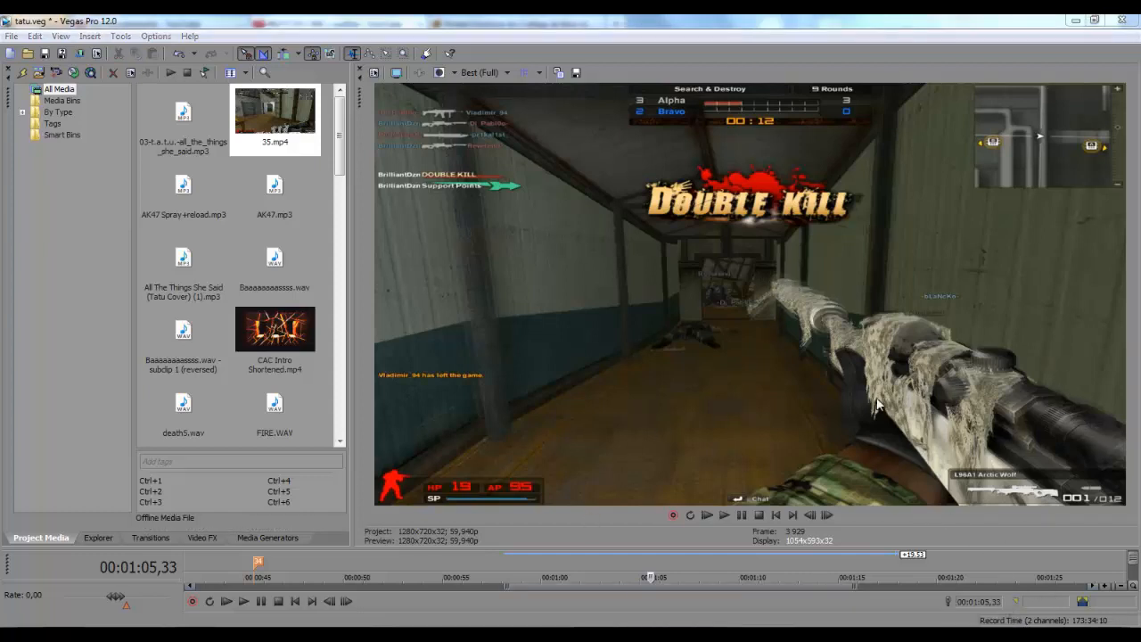
{"action": "left_click_drag", "start_coordinate": [500, 547], "coordinate": [537, 421]}
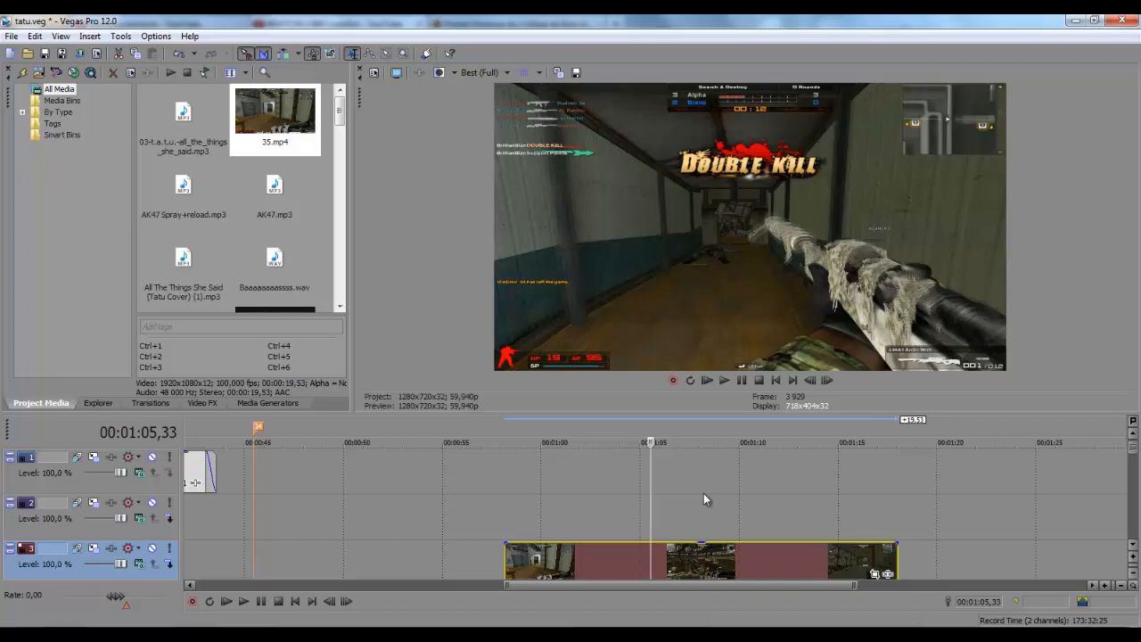
With the playhead at 00:01:06, resize the preview and timeline panes to show track 4
{"action": "left_click", "coordinate": [661, 514]}
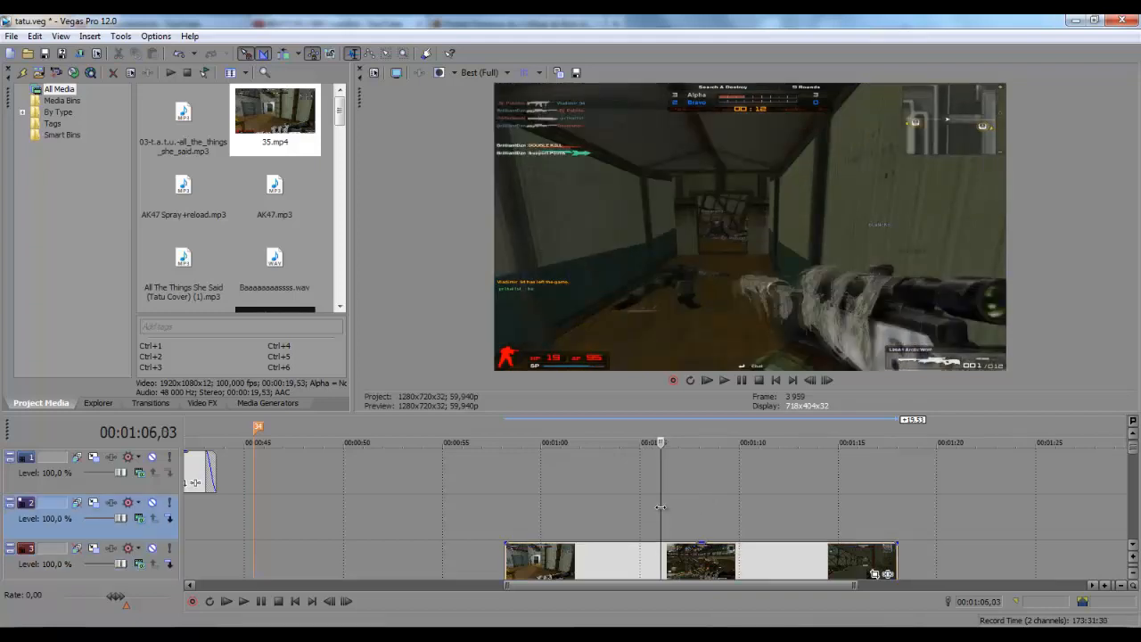
{"action": "scroll", "coordinate": [623, 487], "scroll_direction": "up", "scroll_amount": 5}
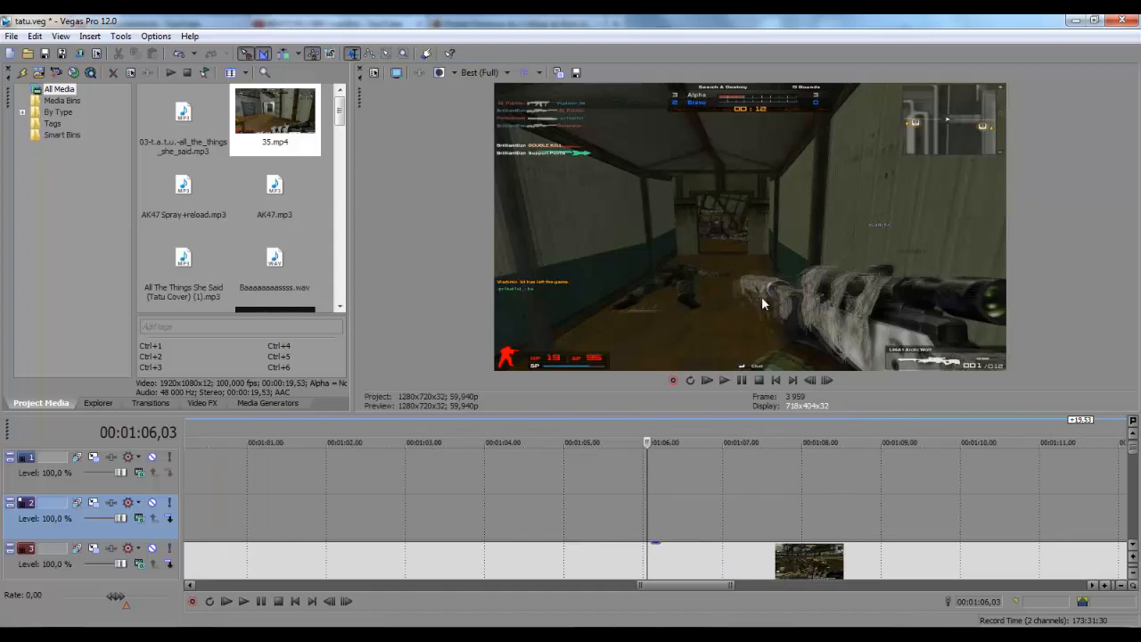
{"action": "left_click_drag", "start_coordinate": [617, 415], "coordinate": [631, 307]}
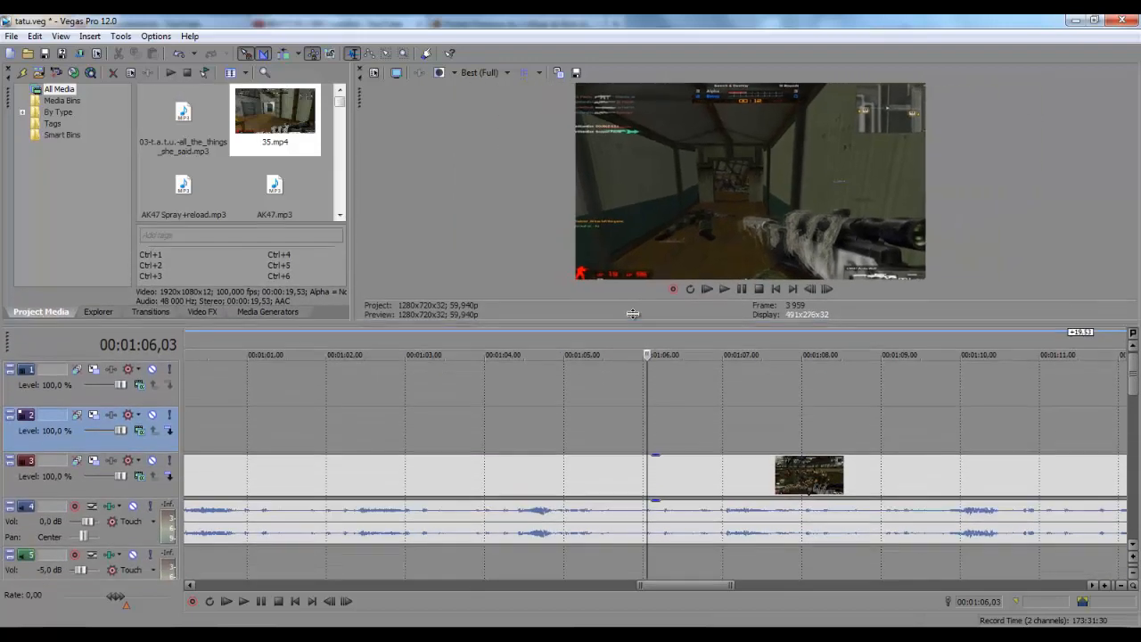
{"action": "scroll", "coordinate": [639, 403], "scroll_direction": "down", "scroll_amount": 8}
{"action": "scroll", "coordinate": [639, 409], "scroll_direction": "up", "scroll_amount": 4}
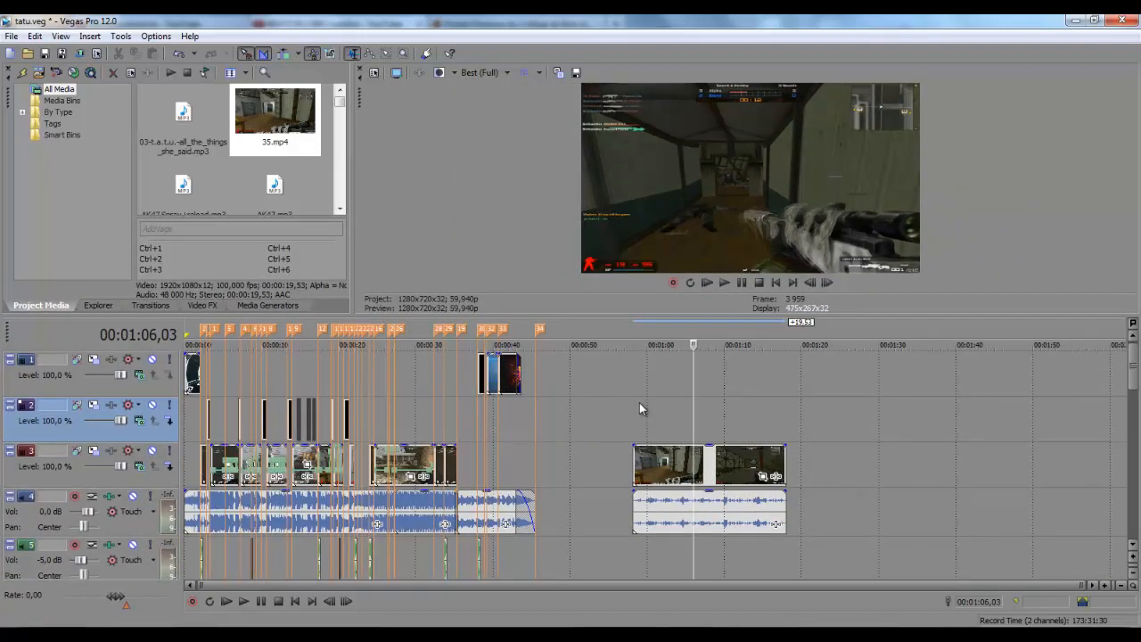
{"action": "left_click_drag", "start_coordinate": [679, 314], "coordinate": [680, 418]}
Set the track 3 gameplay clip's Properties to Disable resample and confirm with OK
{"action": "left_click", "coordinate": [655, 555]}
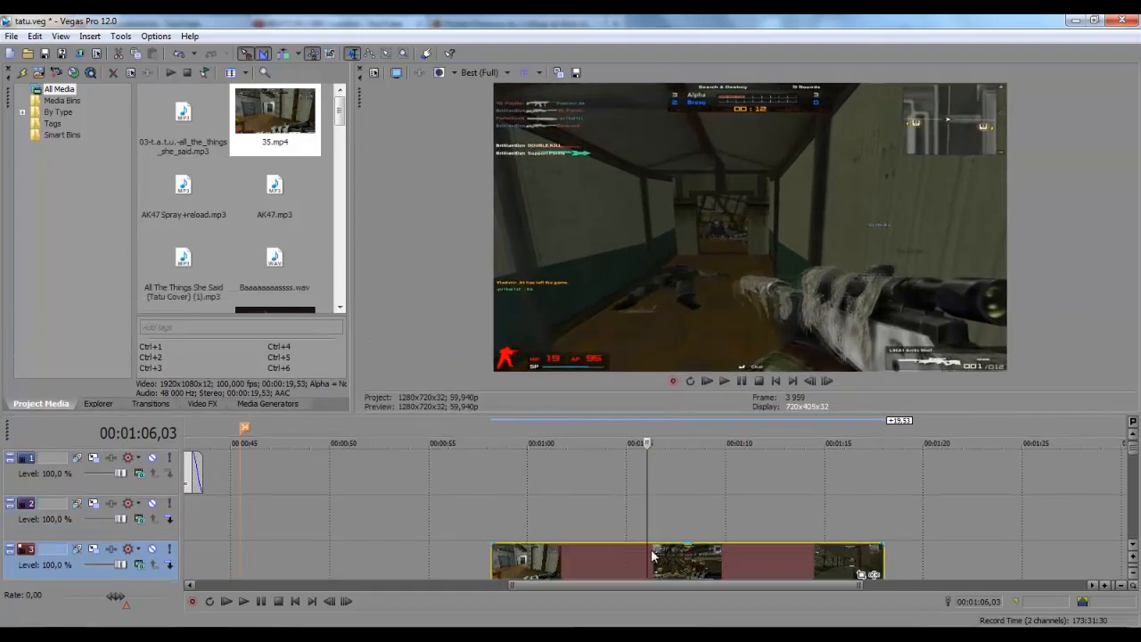
{"action": "right_click", "coordinate": [655, 555]}
{"action": "left_click", "coordinate": [669, 542]}
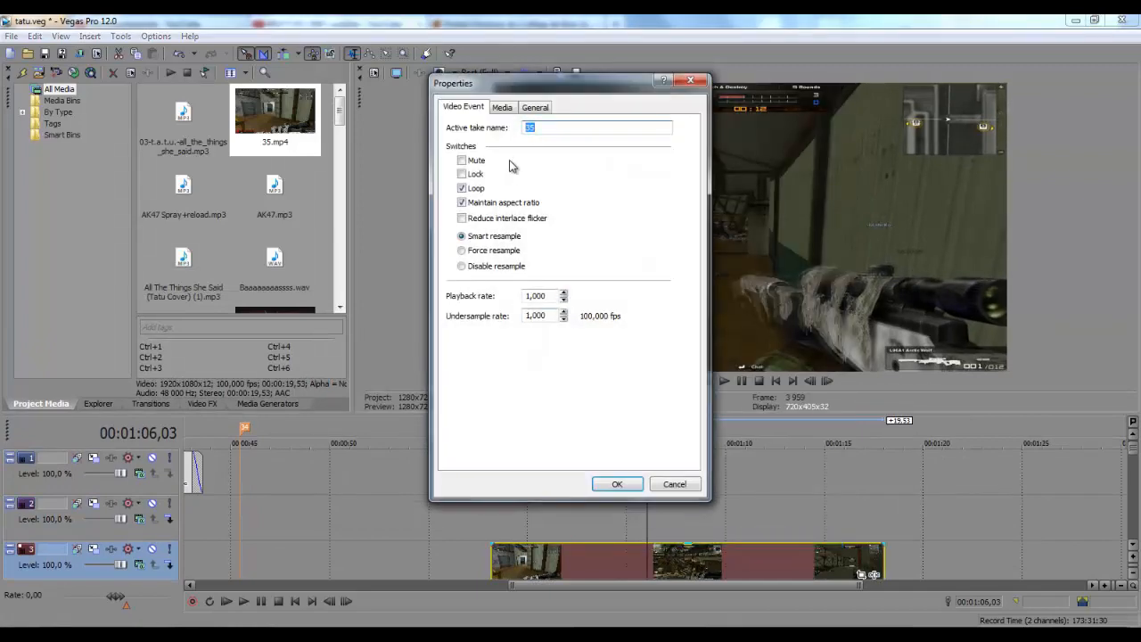
{"action": "left_click_drag", "start_coordinate": [555, 86], "coordinate": [286, 94]}
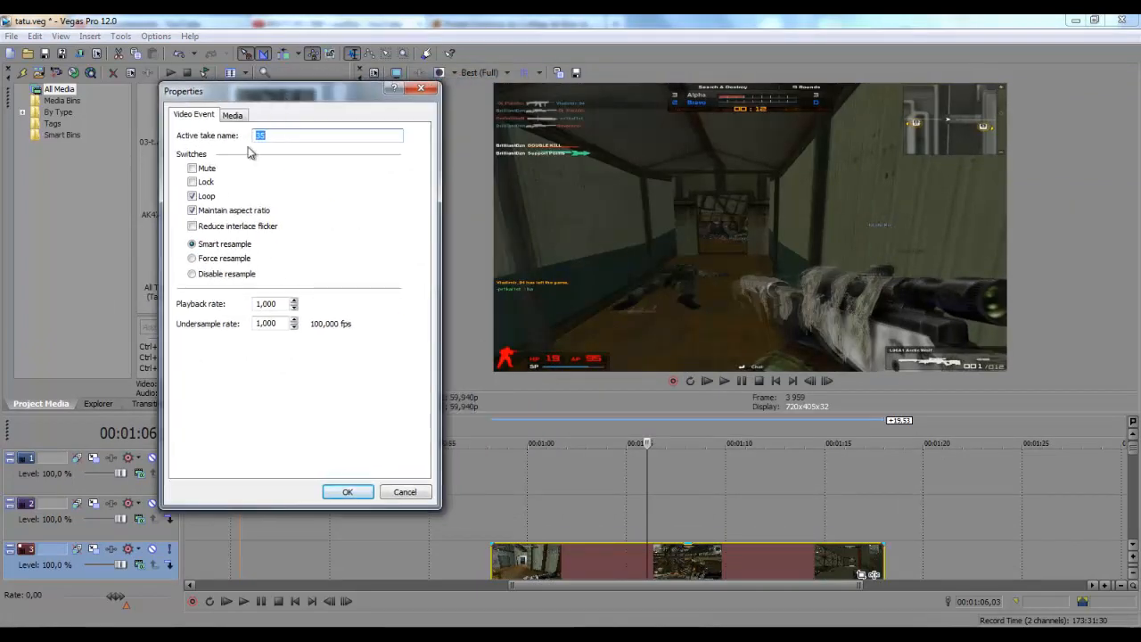
{"action": "left_click", "coordinate": [194, 275]}
{"action": "left_click", "coordinate": [350, 491]}
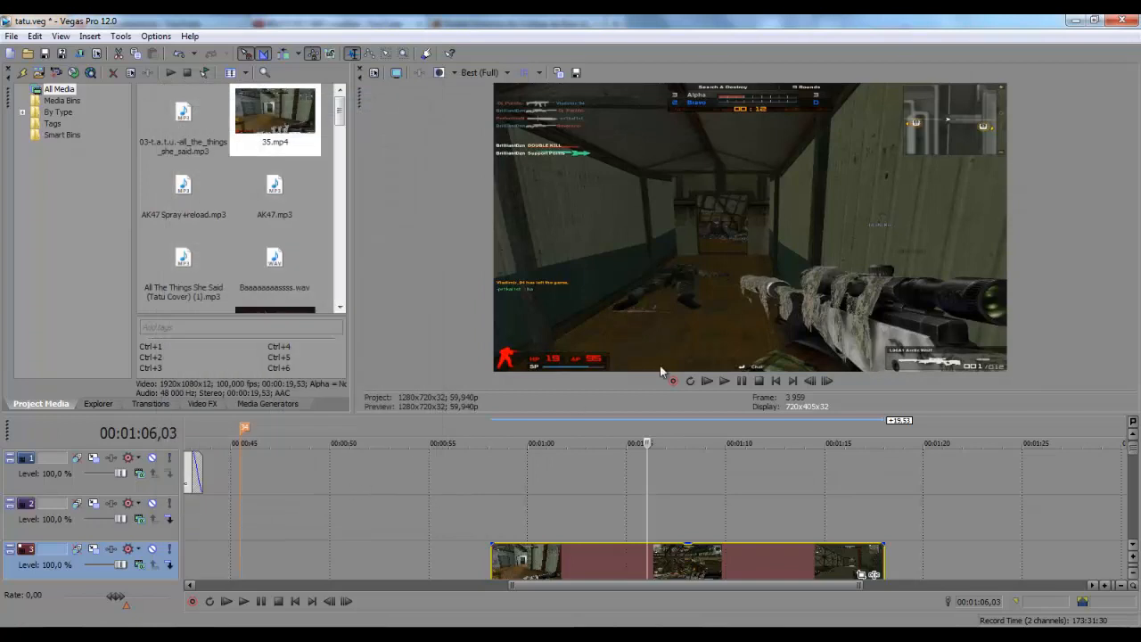
Step a few frames forward and back to compare the preview
{"action": "scroll", "coordinate": [682, 523], "scroll_direction": "up", "scroll_amount": 10}
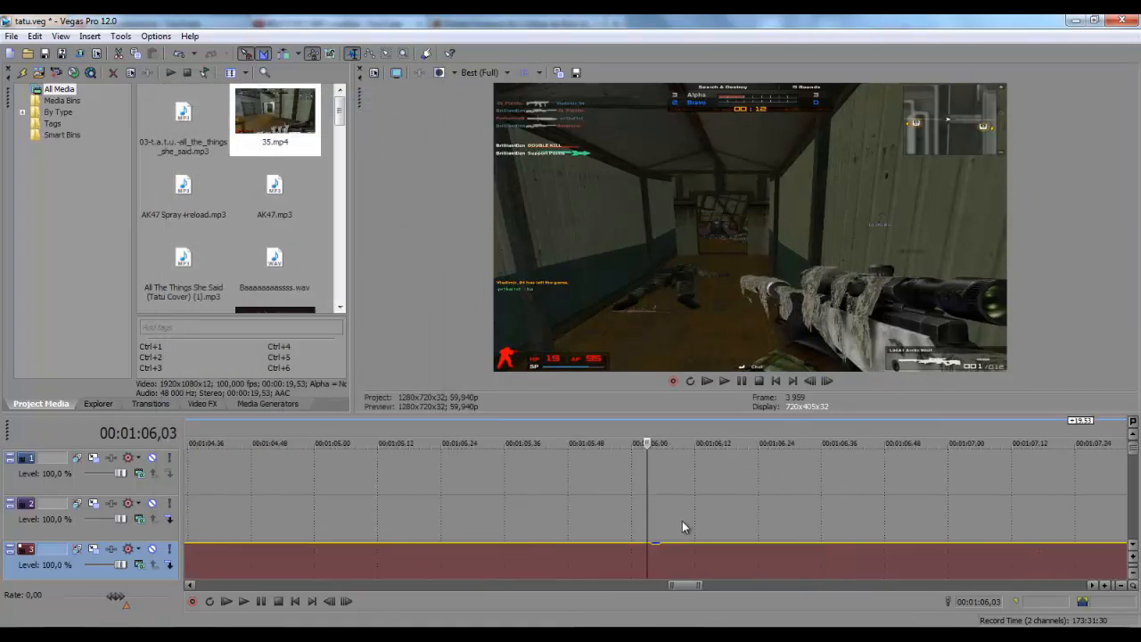
{"action": "key", "text": "Right"}
{"action": "key", "text": "Right"}
{"action": "key", "text": "Left"}
{"action": "key", "text": "Left"}
{"action": "key", "text": "Left"}
{"action": "key", "text": "Left"}
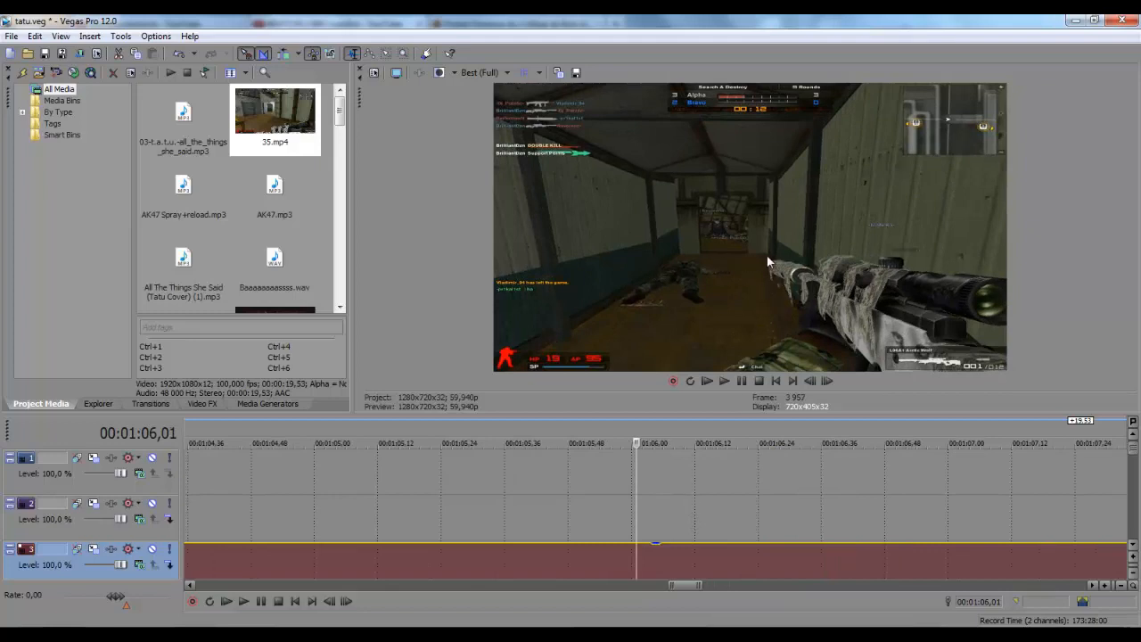
{"action": "key", "text": "Right"}
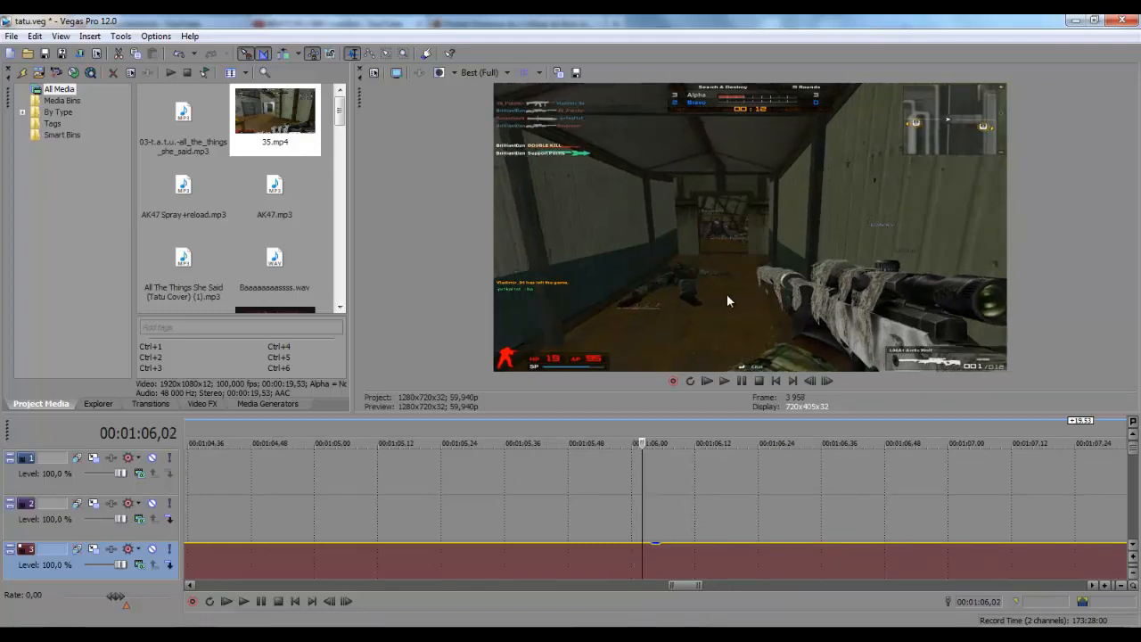
{"action": "scroll", "coordinate": [643, 504], "scroll_direction": "down", "scroll_amount": 8}
{"action": "scroll", "coordinate": [643, 492], "scroll_direction": "down", "scroll_amount": 5}
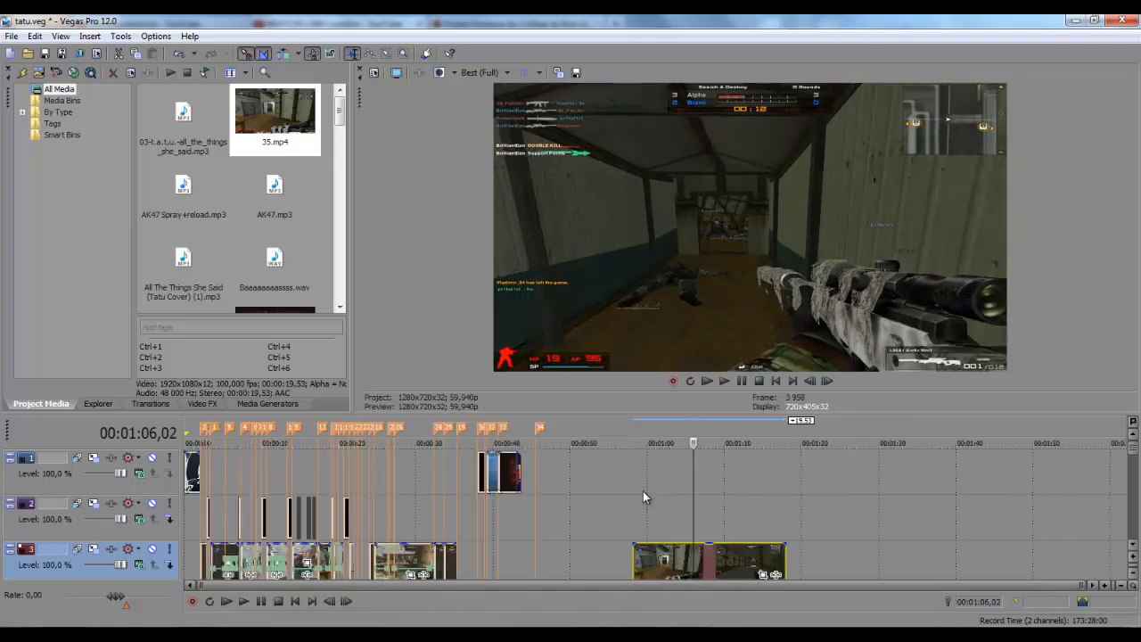
In Video FX select the RSMB plug-in, target track 3, and pick up its Good preset
{"action": "left_click", "coordinate": [223, 473]}
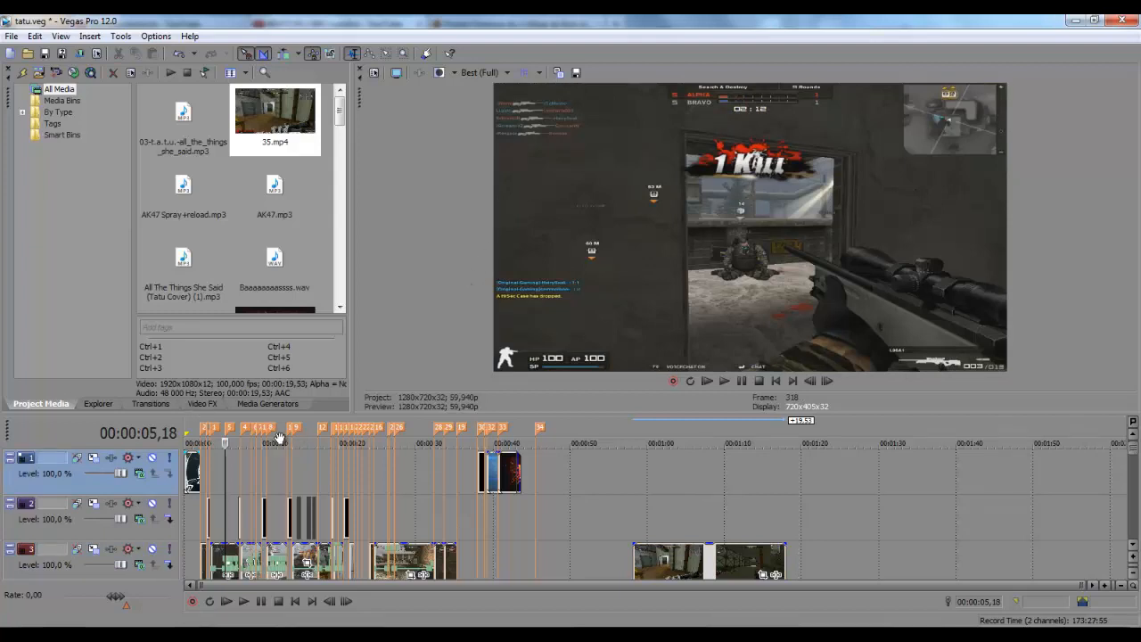
{"action": "left_click", "coordinate": [202, 404]}
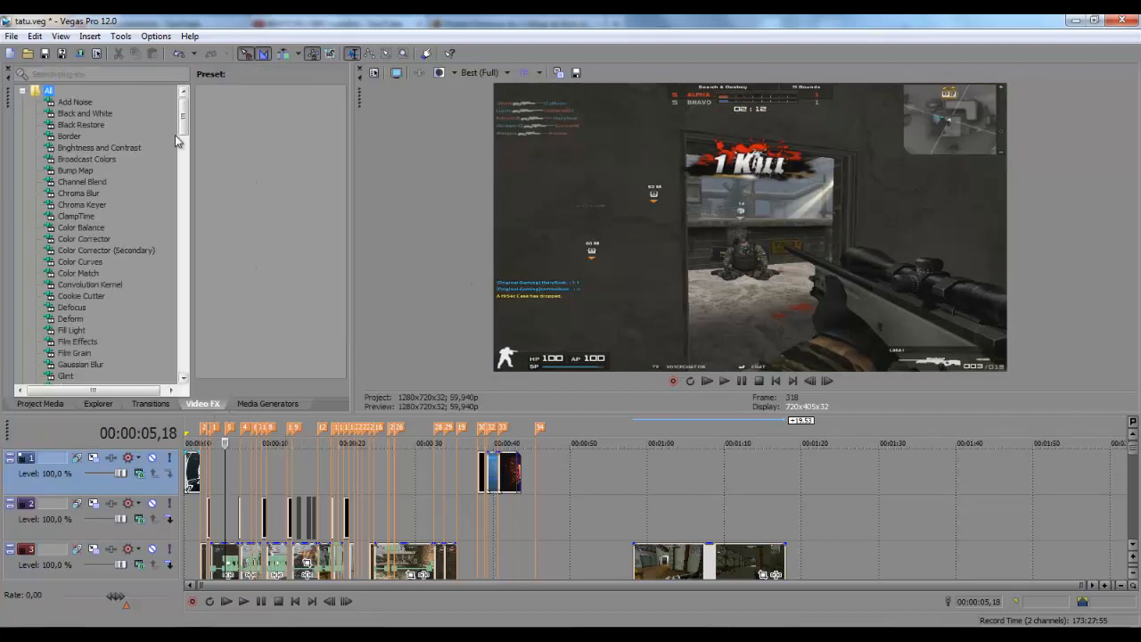
{"action": "left_click_drag", "start_coordinate": [183, 129], "coordinate": [153, 341]}
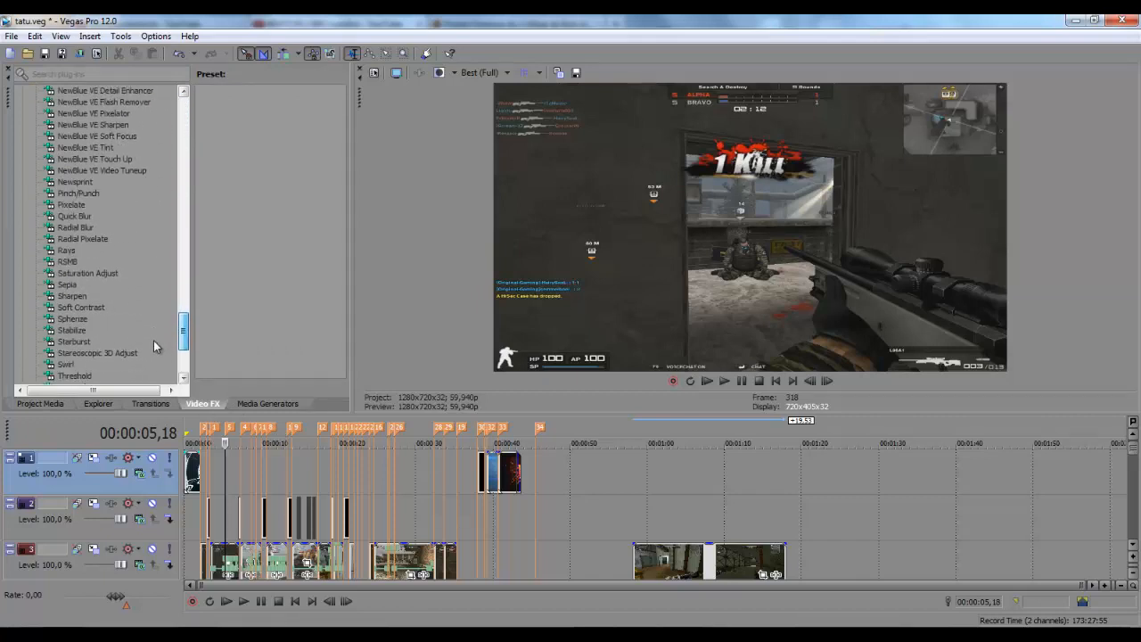
{"action": "left_click", "coordinate": [67, 262]}
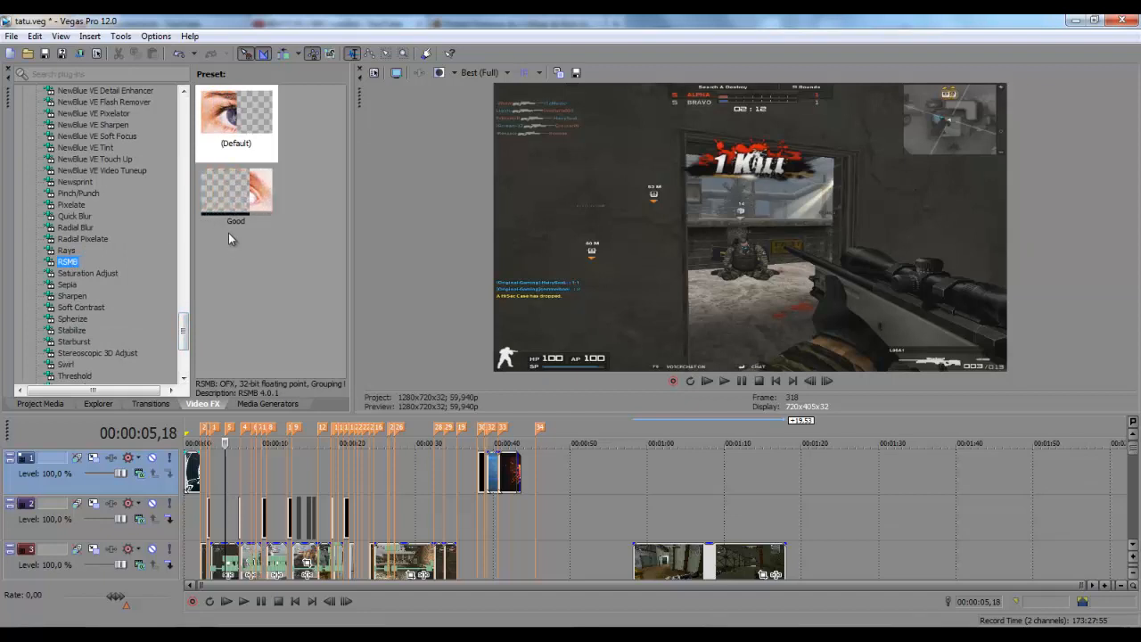
{"action": "left_click", "coordinate": [232, 266]}
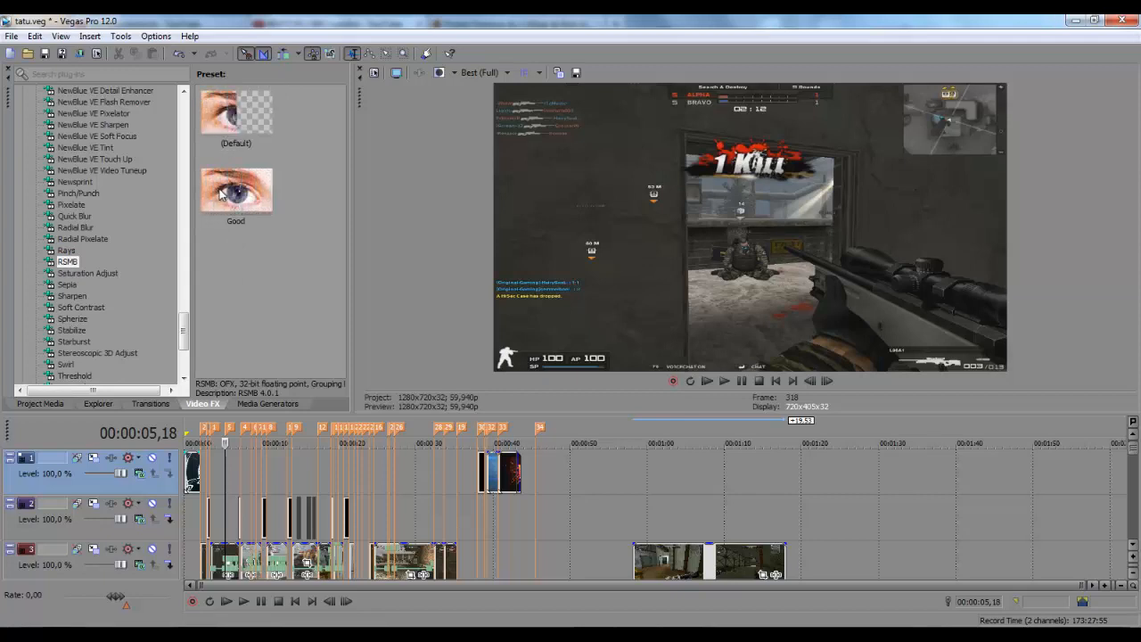
{"action": "left_click", "coordinate": [111, 562]}
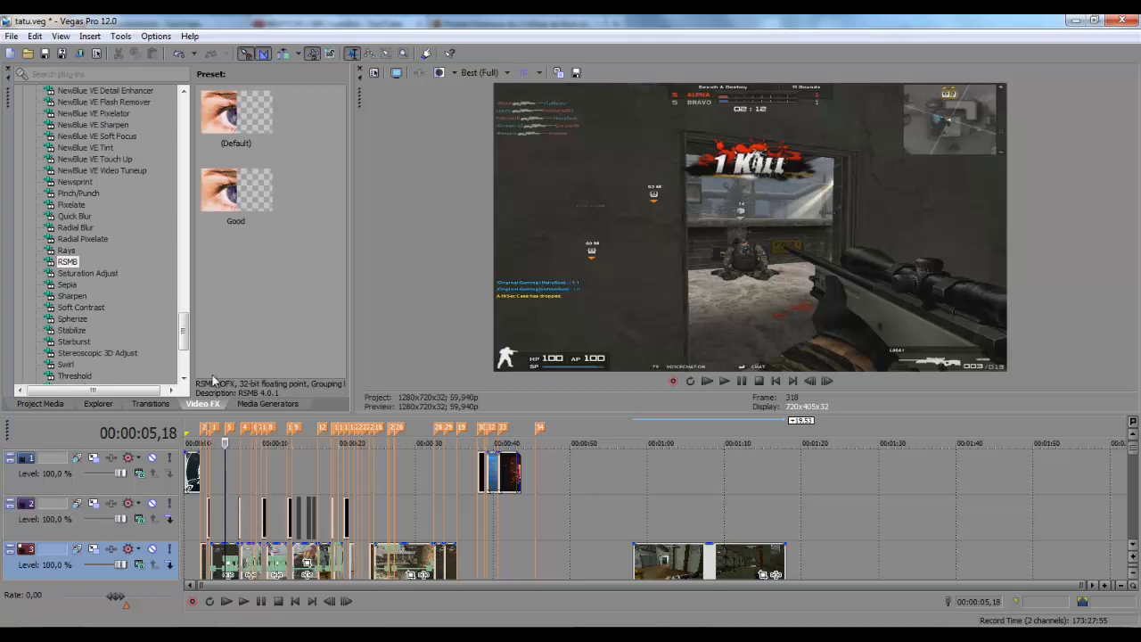
{"action": "left_click_drag", "start_coordinate": [205, 200], "coordinate": [251, 197]}
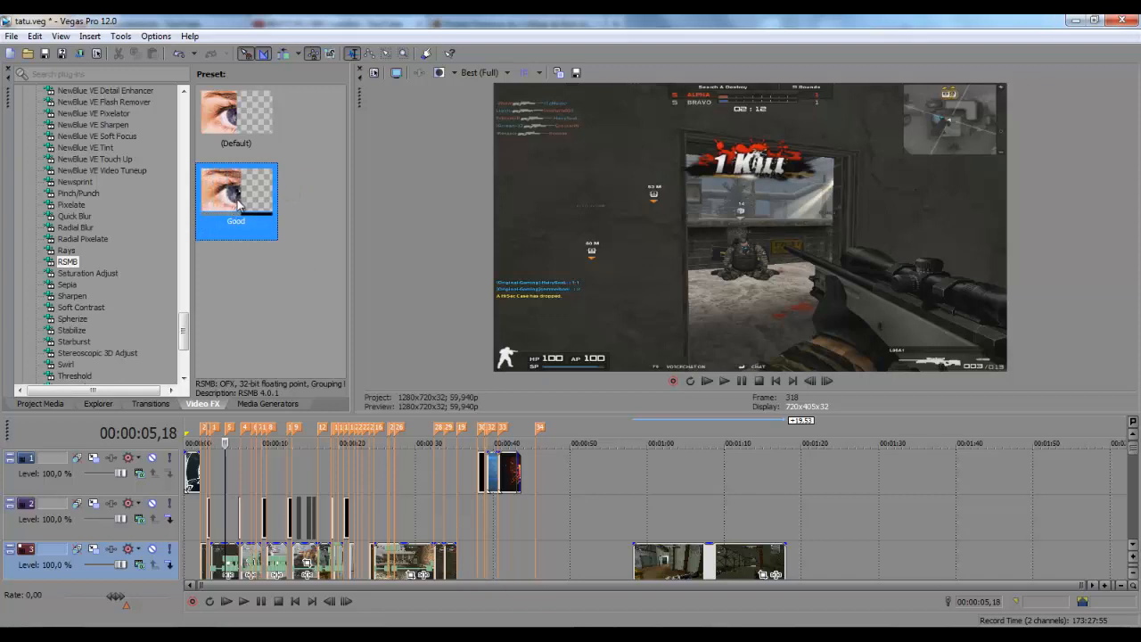
Drop the Good RSMB preset on track 3 and save it as a new preset 'Reall Good'
{"action": "left_click_drag", "start_coordinate": [241, 196], "coordinate": [118, 558]}
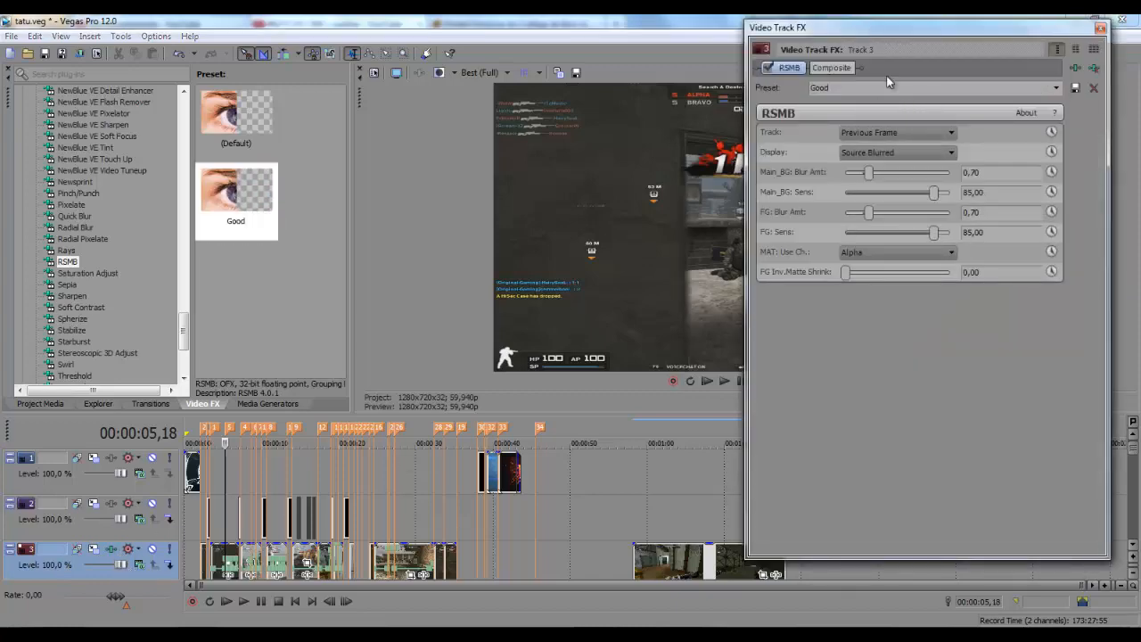
{"action": "left_click_drag", "start_coordinate": [951, 29], "coordinate": [355, 32]}
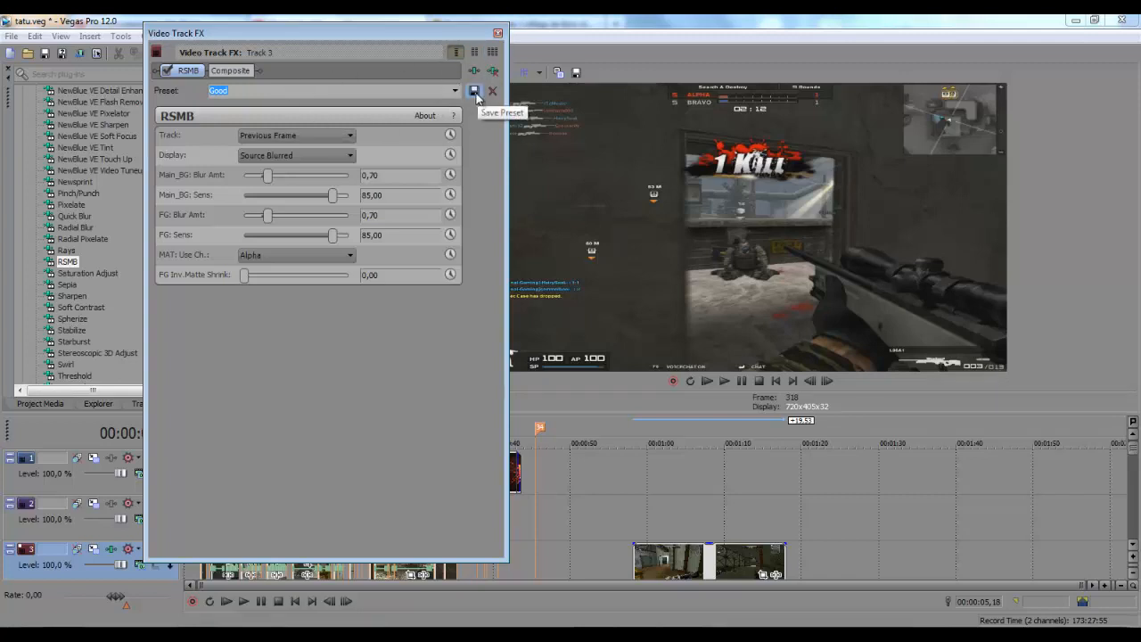
{"action": "left_click", "coordinate": [388, 88]}
{"action": "key", "text": "BackSpace"}
{"action": "key", "text": "BackSpace"}
{"action": "key", "text": "BackSpace"}
{"action": "key", "text": "BackSpace"}
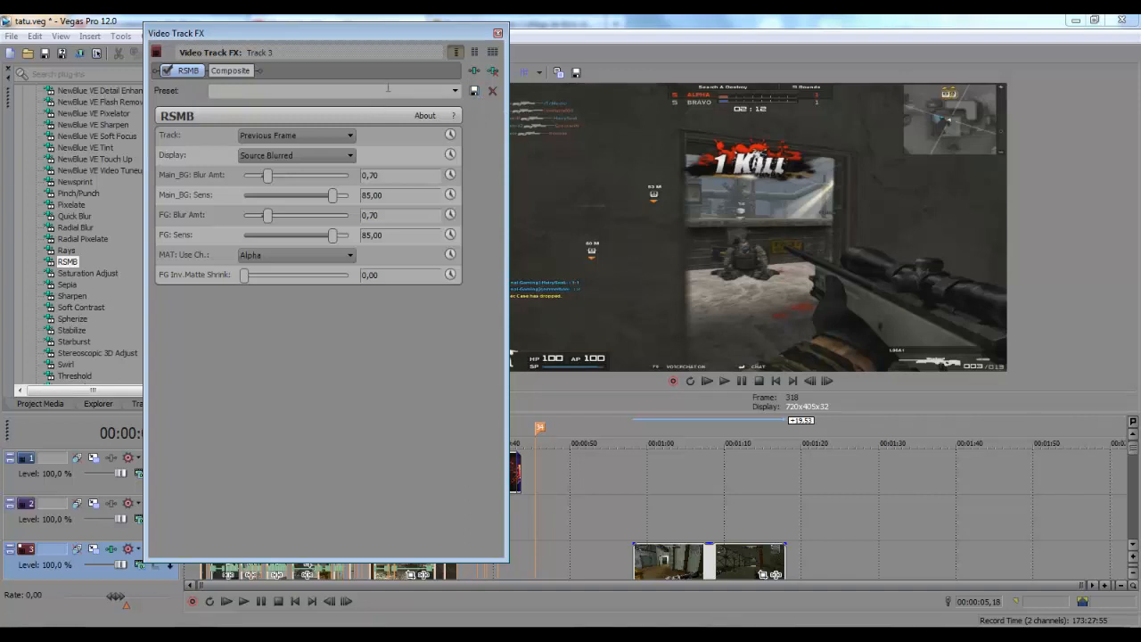
{"action": "type", "text": "Reall Good"}
{"action": "left_click", "coordinate": [476, 96]}
Verify the Good and Reall Good presets in the dropdown, then close Video Track FX
{"action": "left_click", "coordinate": [455, 90]}
{"action": "left_click", "coordinate": [373, 116]}
{"action": "left_click", "coordinate": [455, 90]}
{"action": "left_click", "coordinate": [390, 125]}
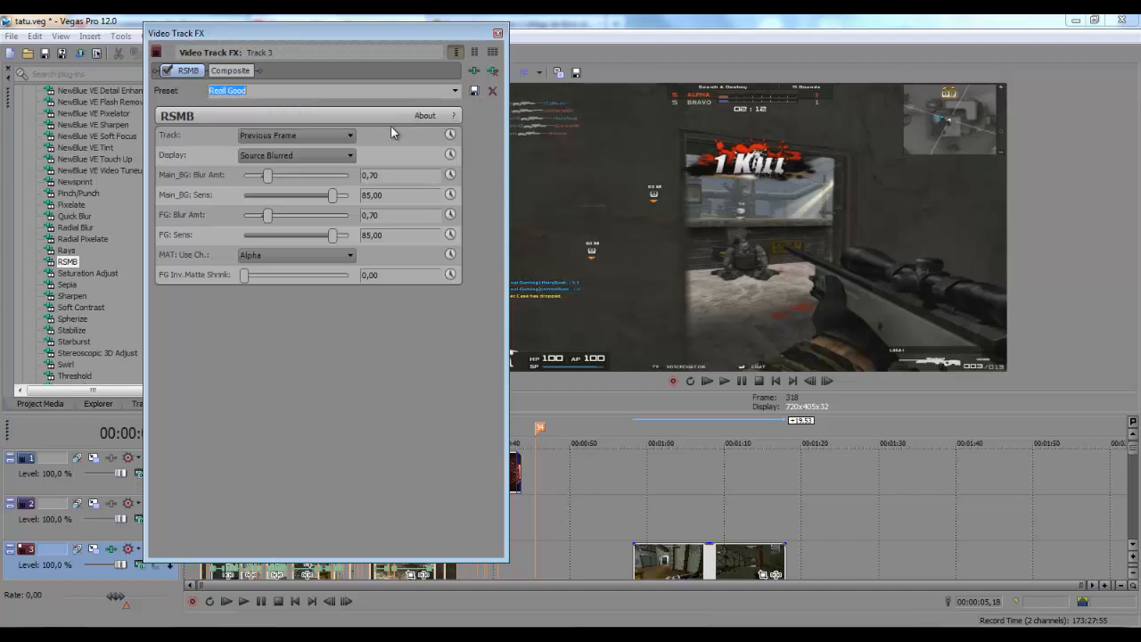
{"action": "left_click", "coordinate": [498, 34]}
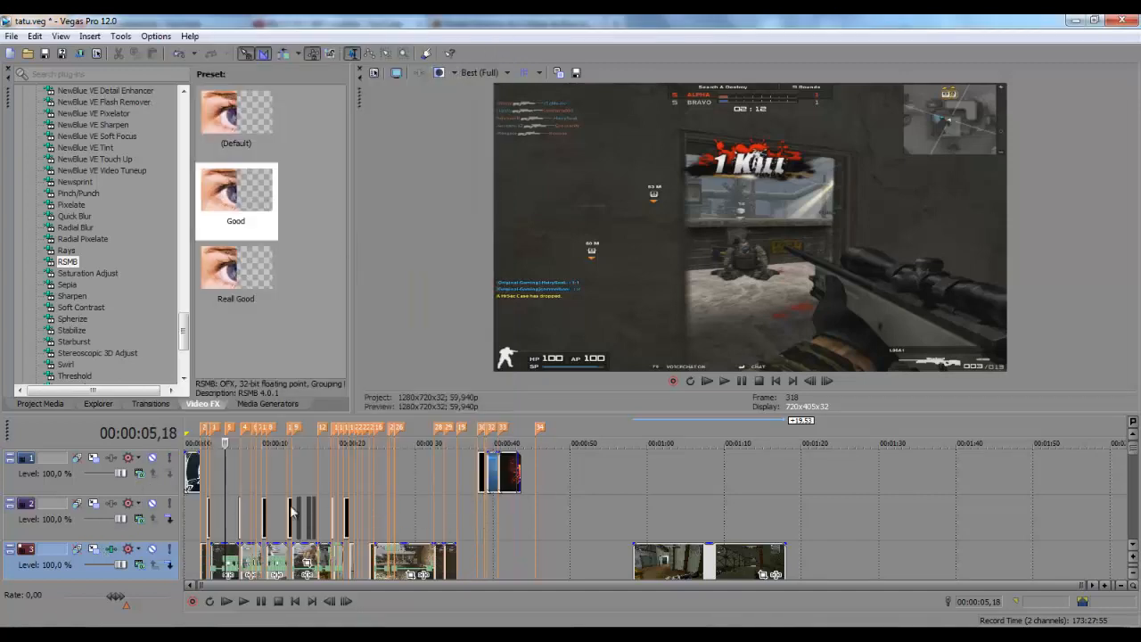
{"action": "left_click", "coordinate": [113, 549]}
{"action": "left_click", "coordinate": [369, 473]}
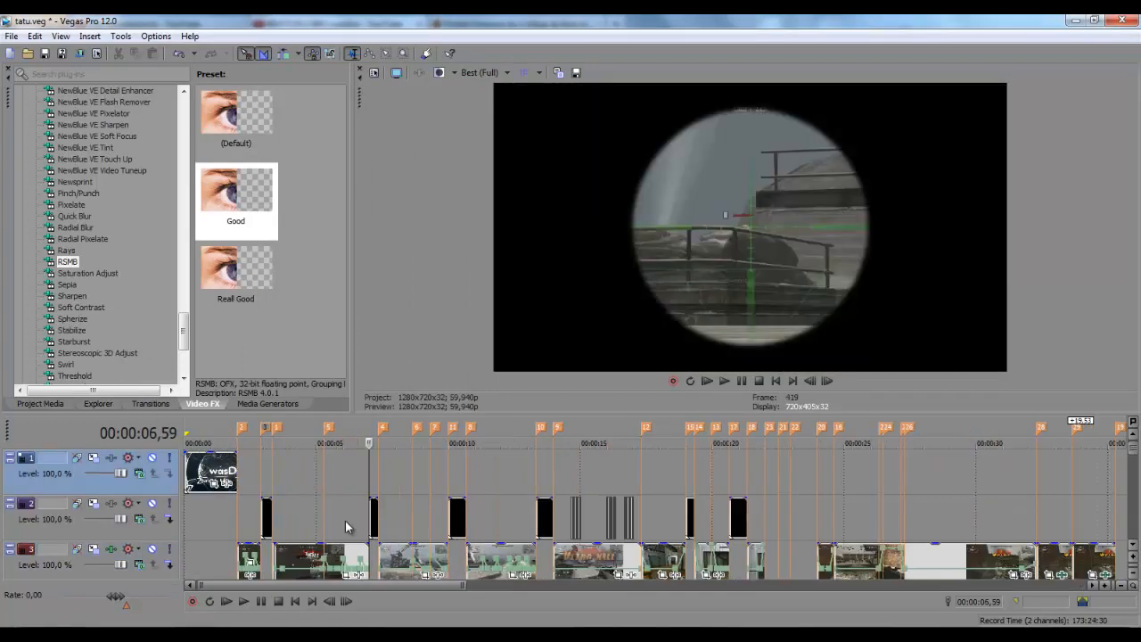
{"action": "left_click", "coordinate": [348, 521]}
{"action": "scroll", "coordinate": [558, 515], "scroll_direction": "up", "scroll_amount": 4}
{"action": "left_click", "coordinate": [558, 511]}
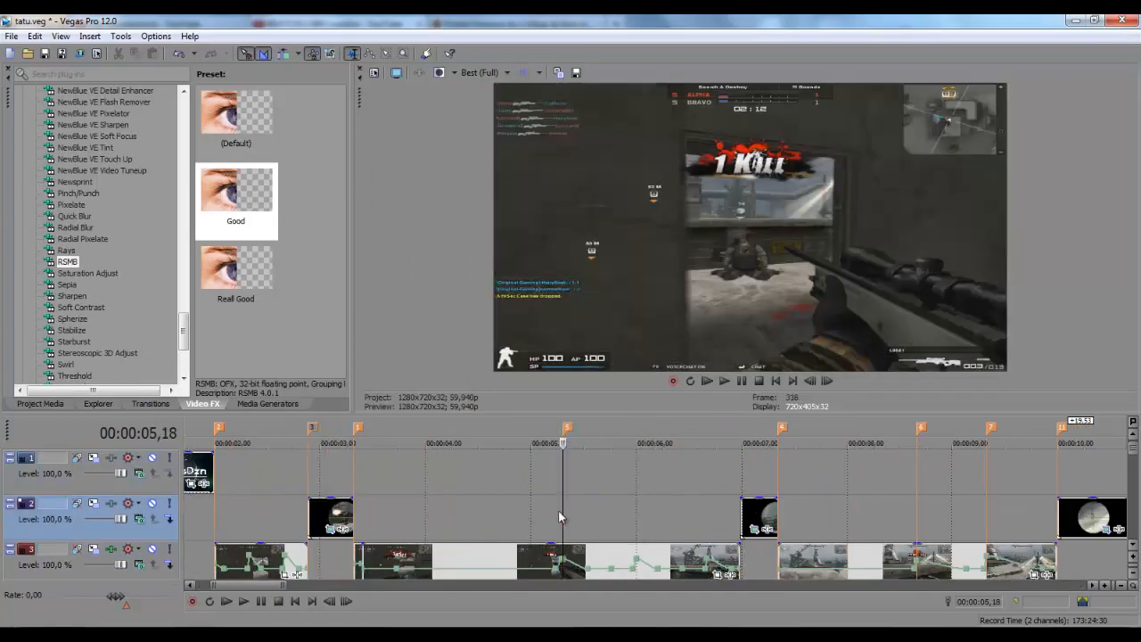
{"action": "scroll", "coordinate": [559, 506], "scroll_direction": "down", "scroll_amount": 4}
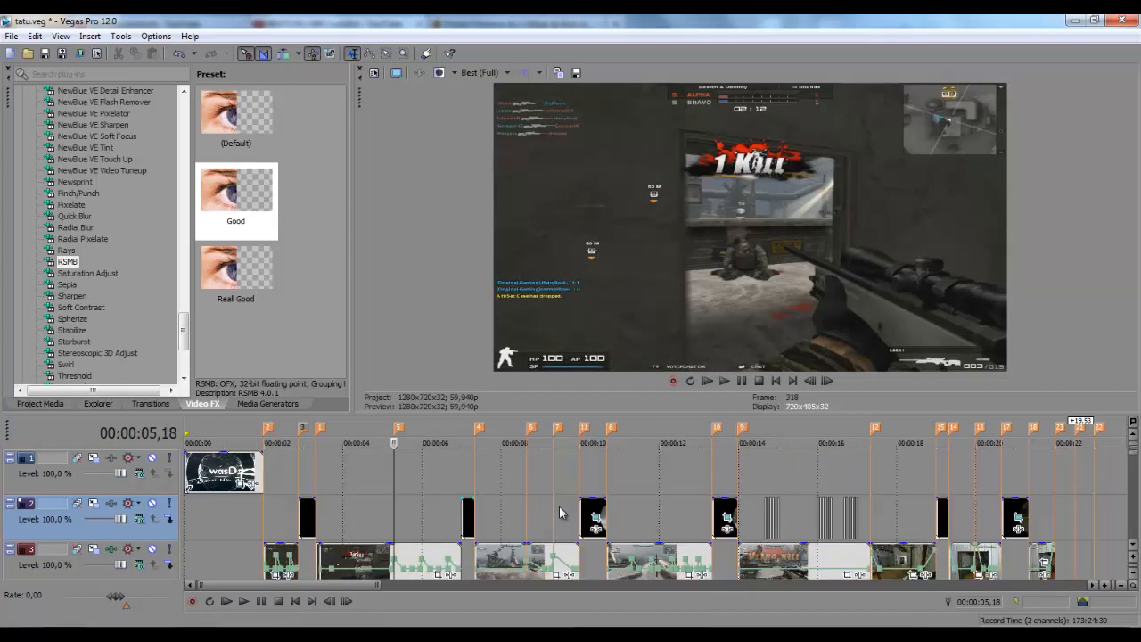
{"action": "left_click", "coordinate": [419, 497]}
{"action": "left_click", "coordinate": [358, 505]}
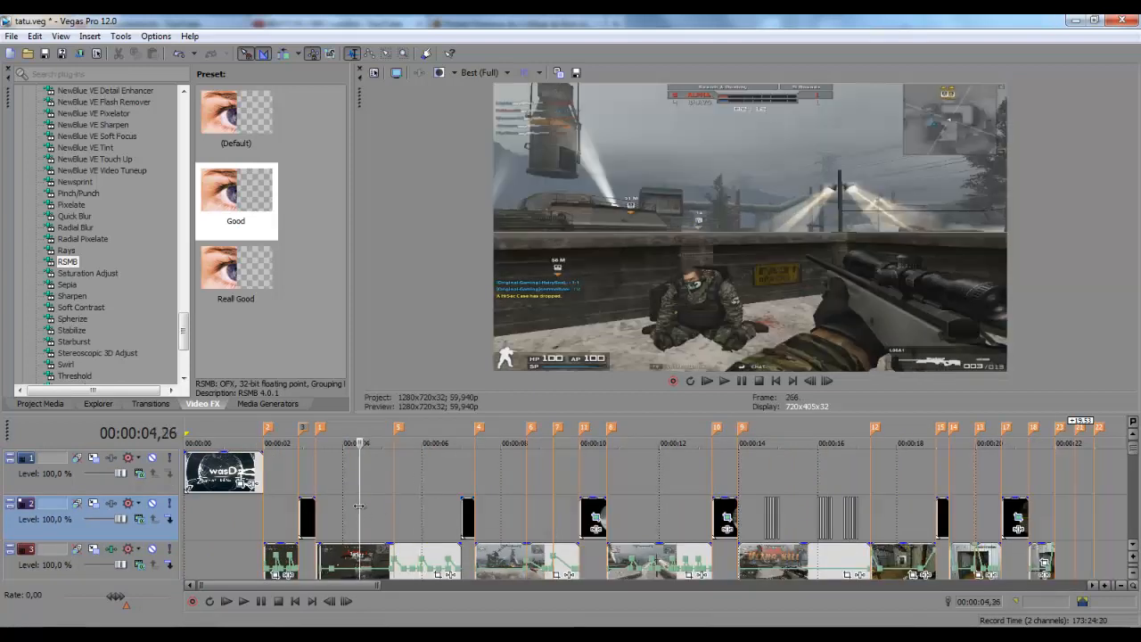
{"action": "scroll", "coordinate": [359, 504], "scroll_direction": "up", "scroll_amount": 2}
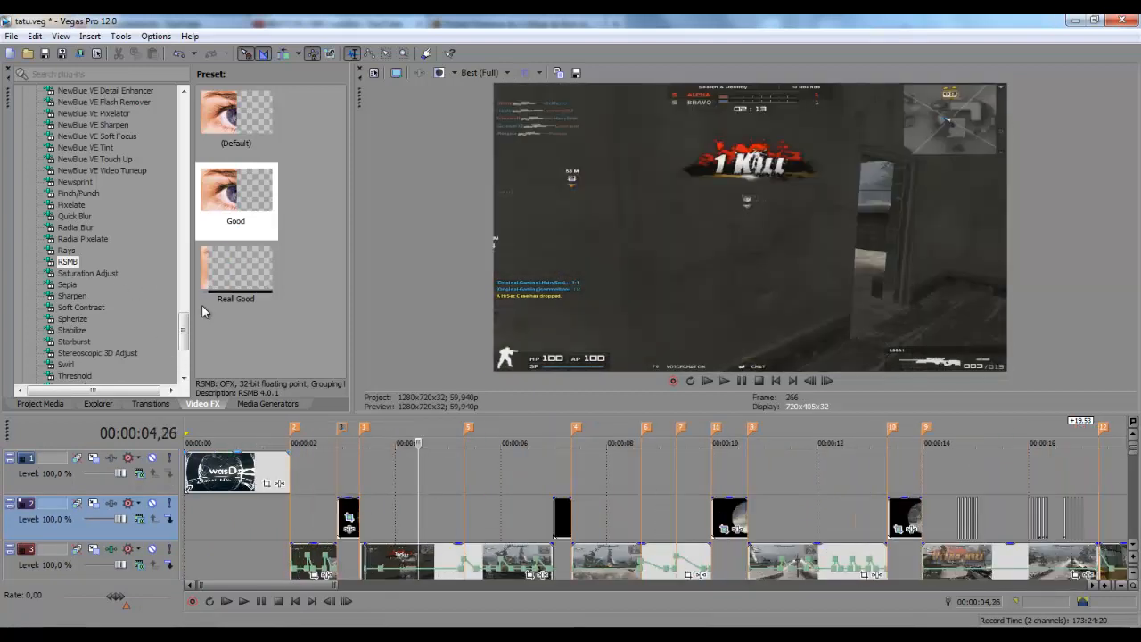
{"action": "left_click", "coordinate": [402, 486]}
{"action": "left_click", "coordinate": [412, 516]}
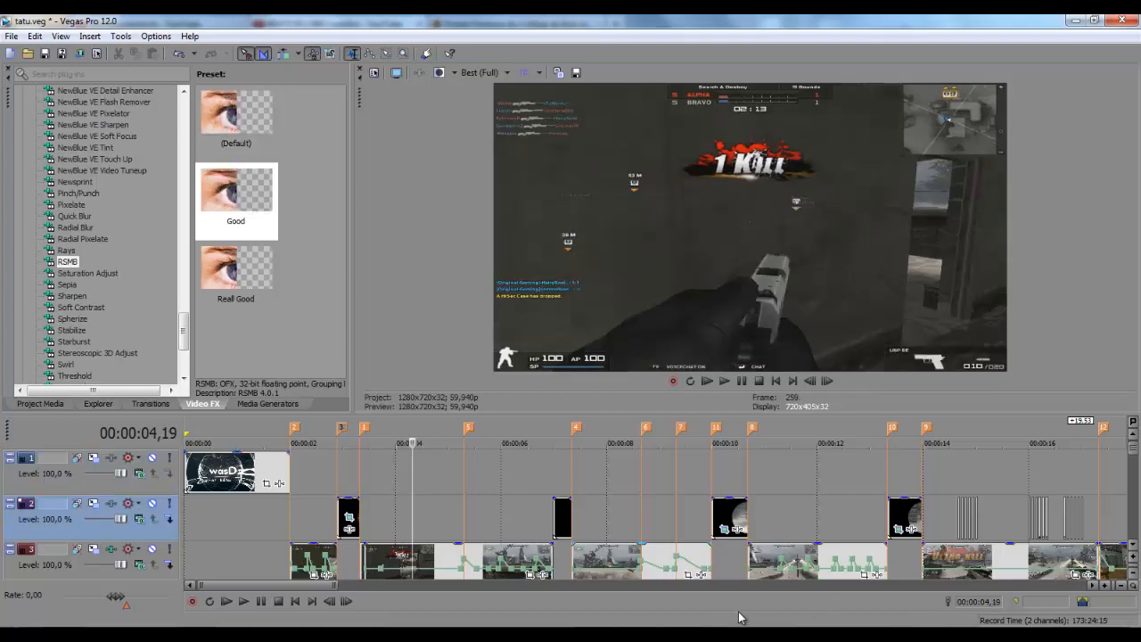
{"action": "left_click", "coordinate": [429, 511]}
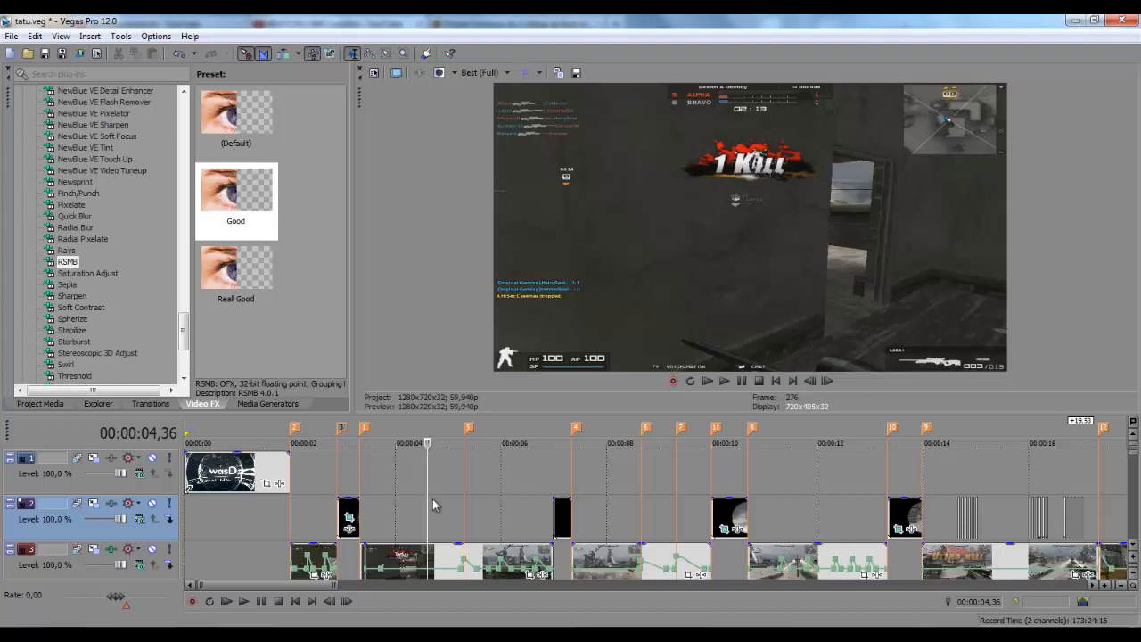
{"action": "key", "text": "Right"}
{"action": "key", "text": "Right"}
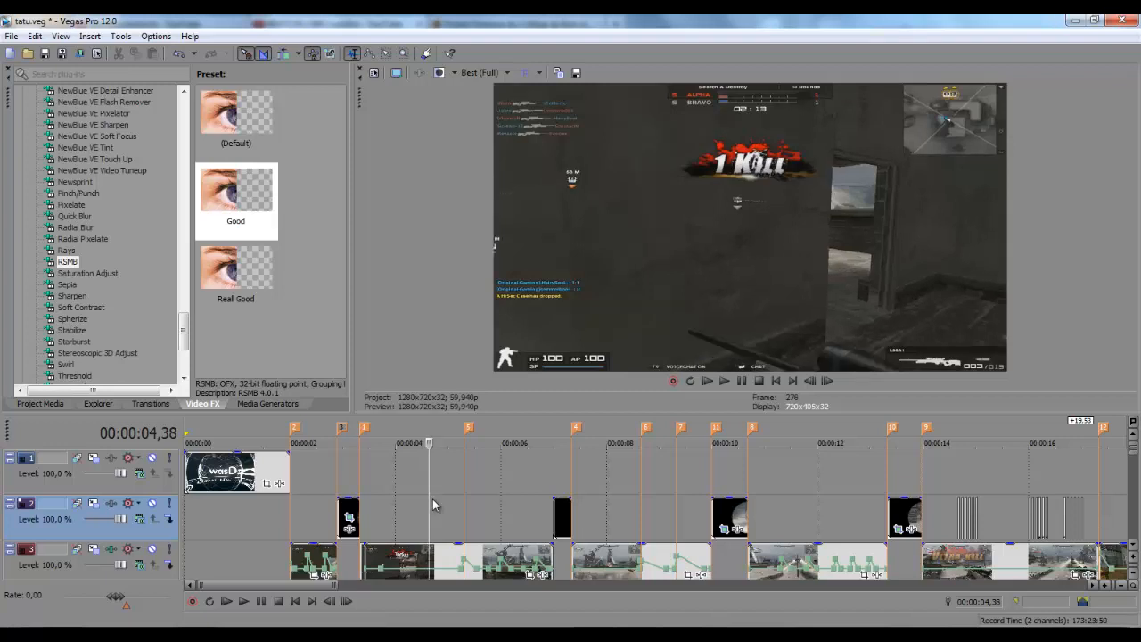